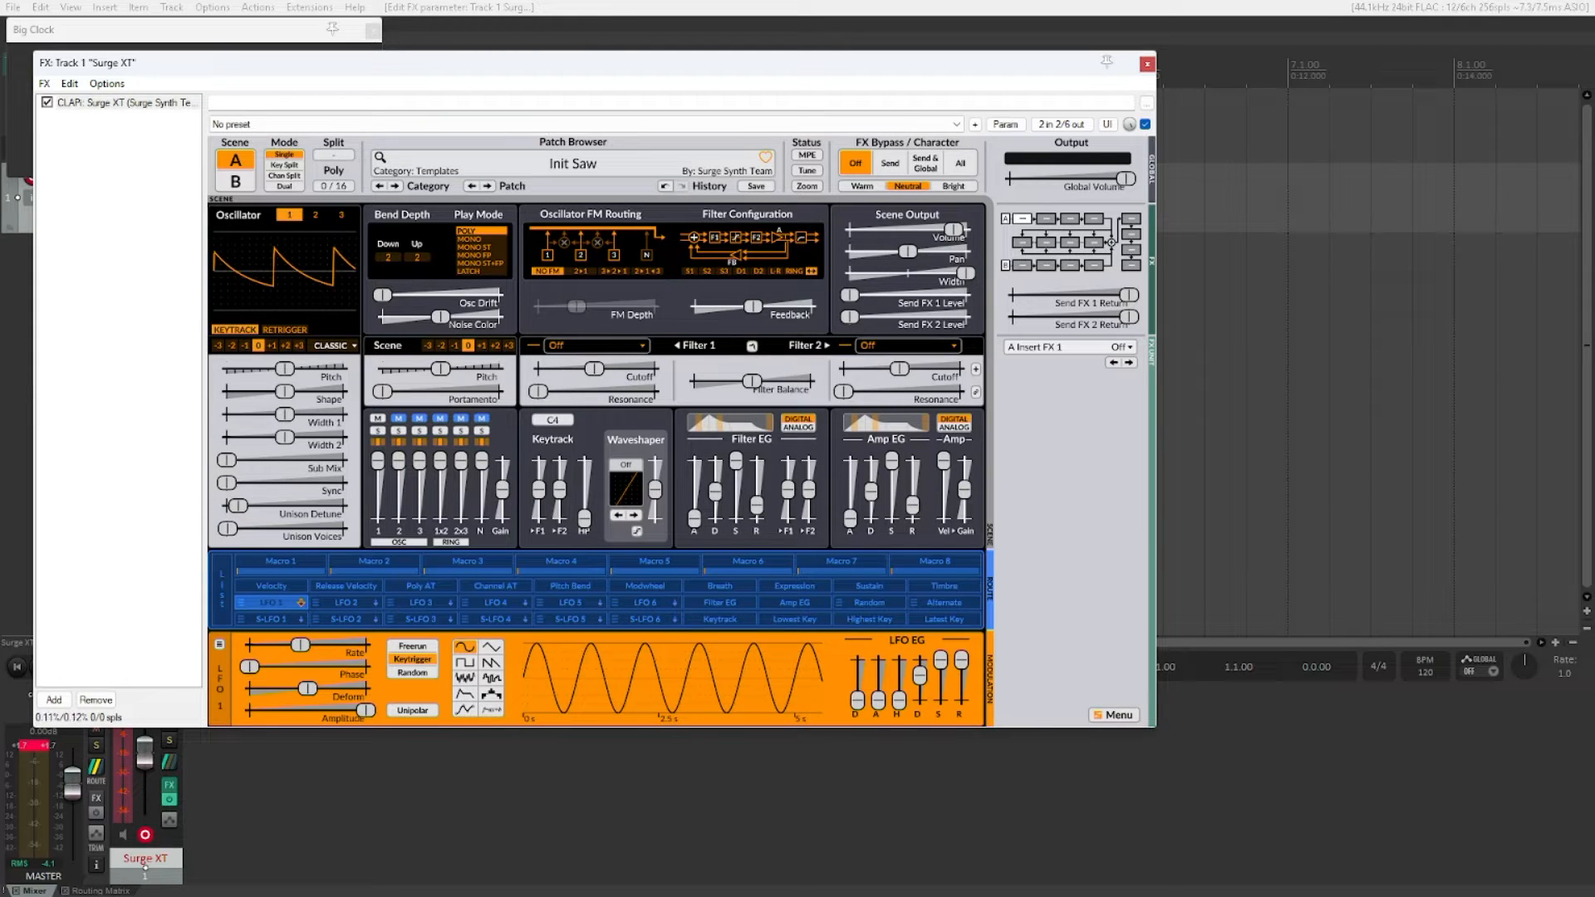
Set oscillator 1's type to Sine.
key(Return)
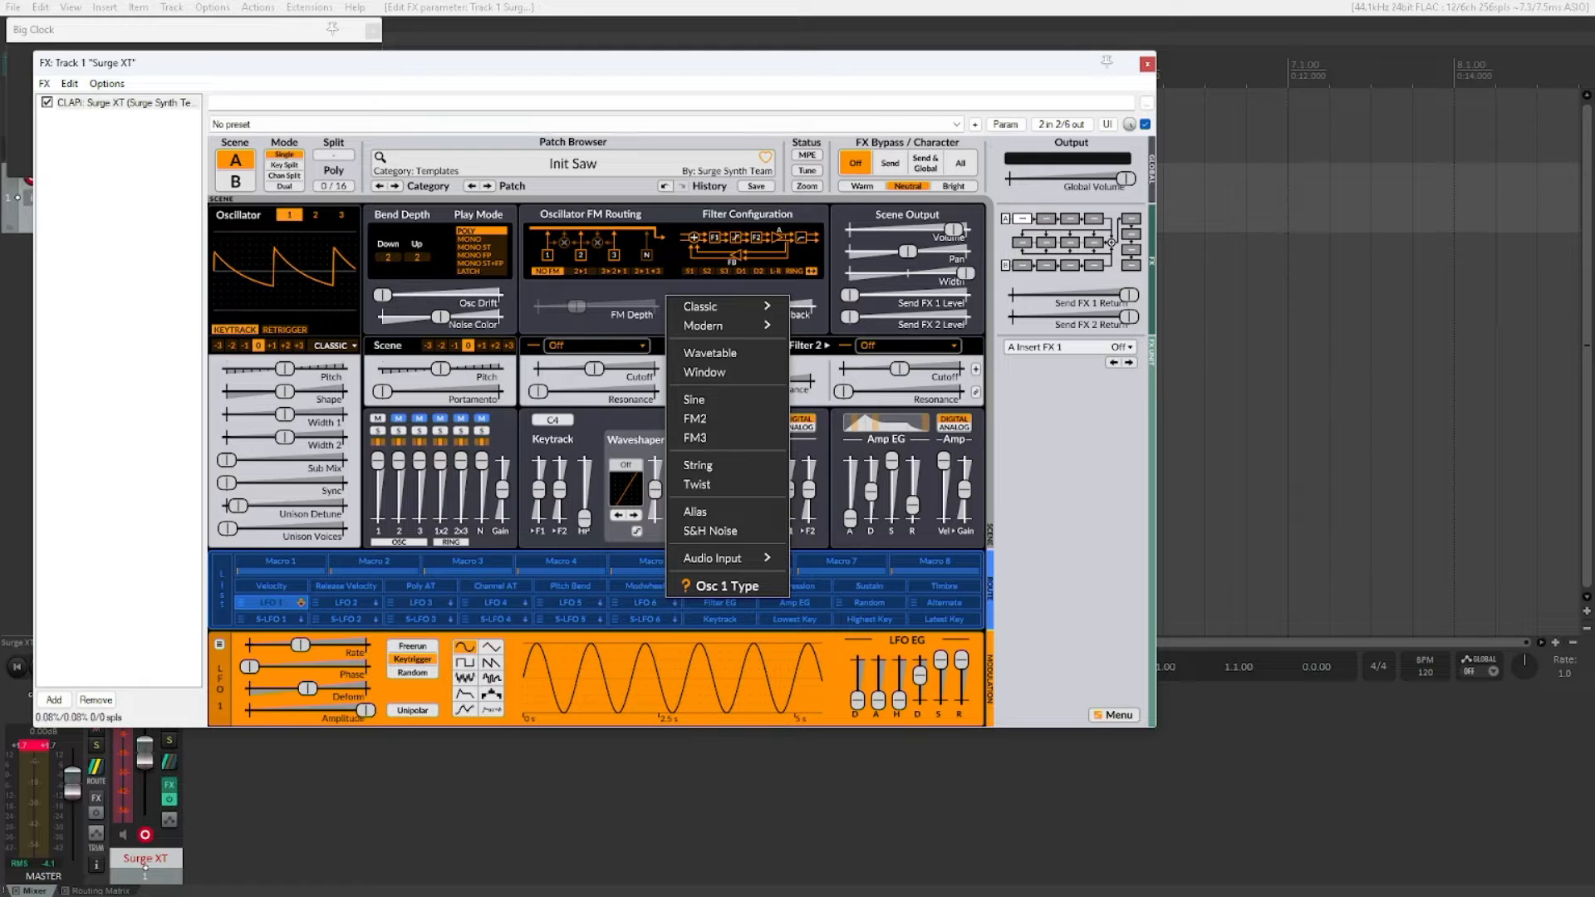
key(Down)
key(Down)
key(Down)
key(Down)
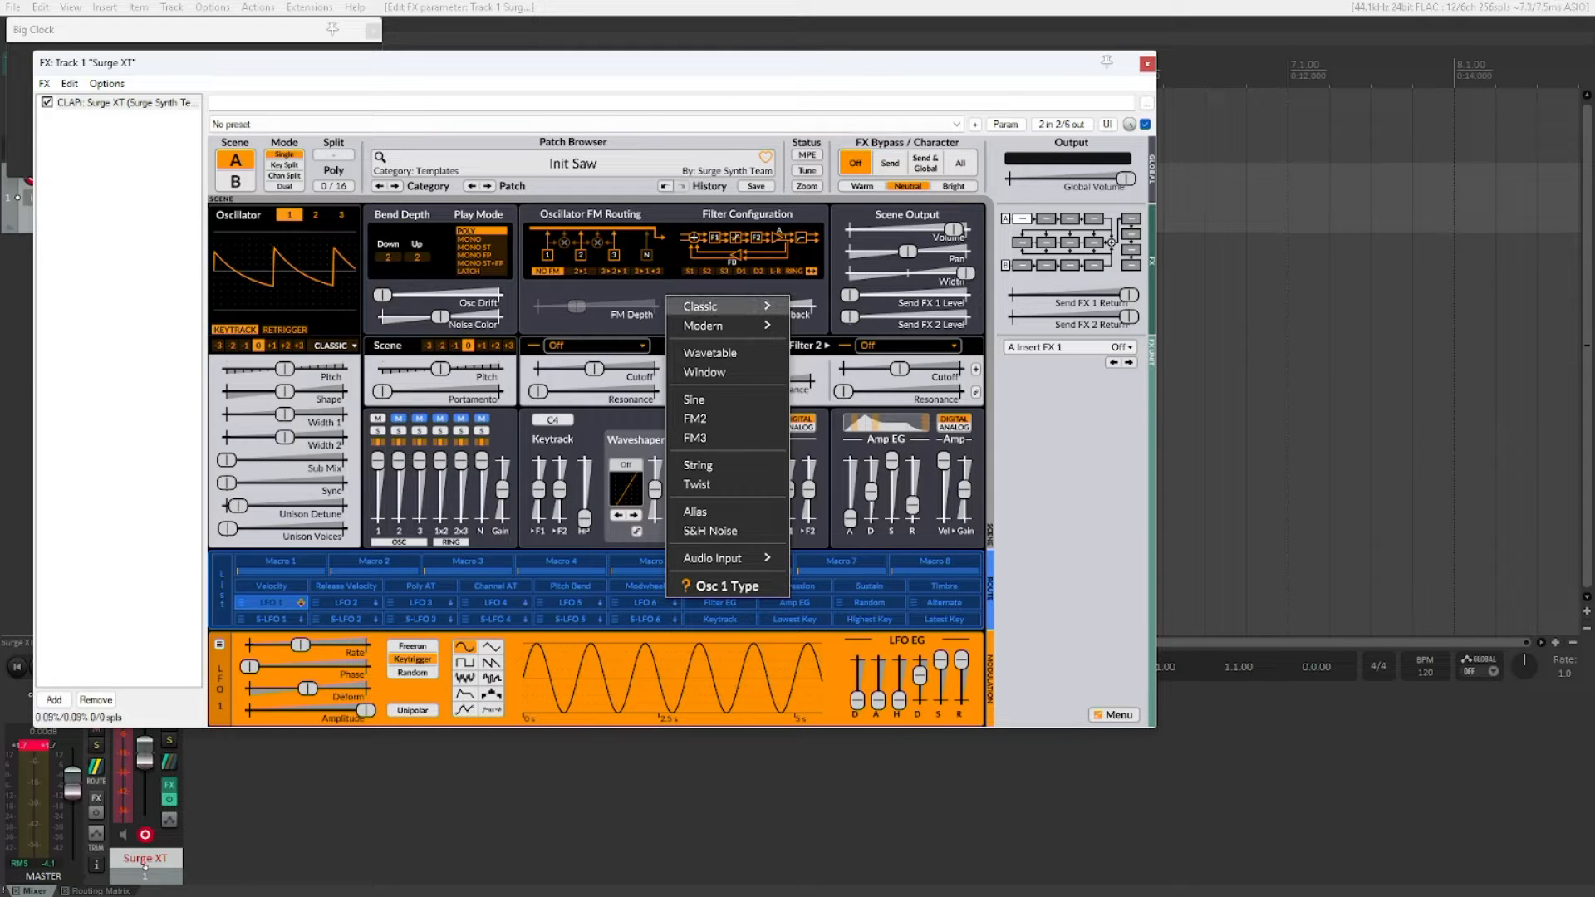
key(Down)
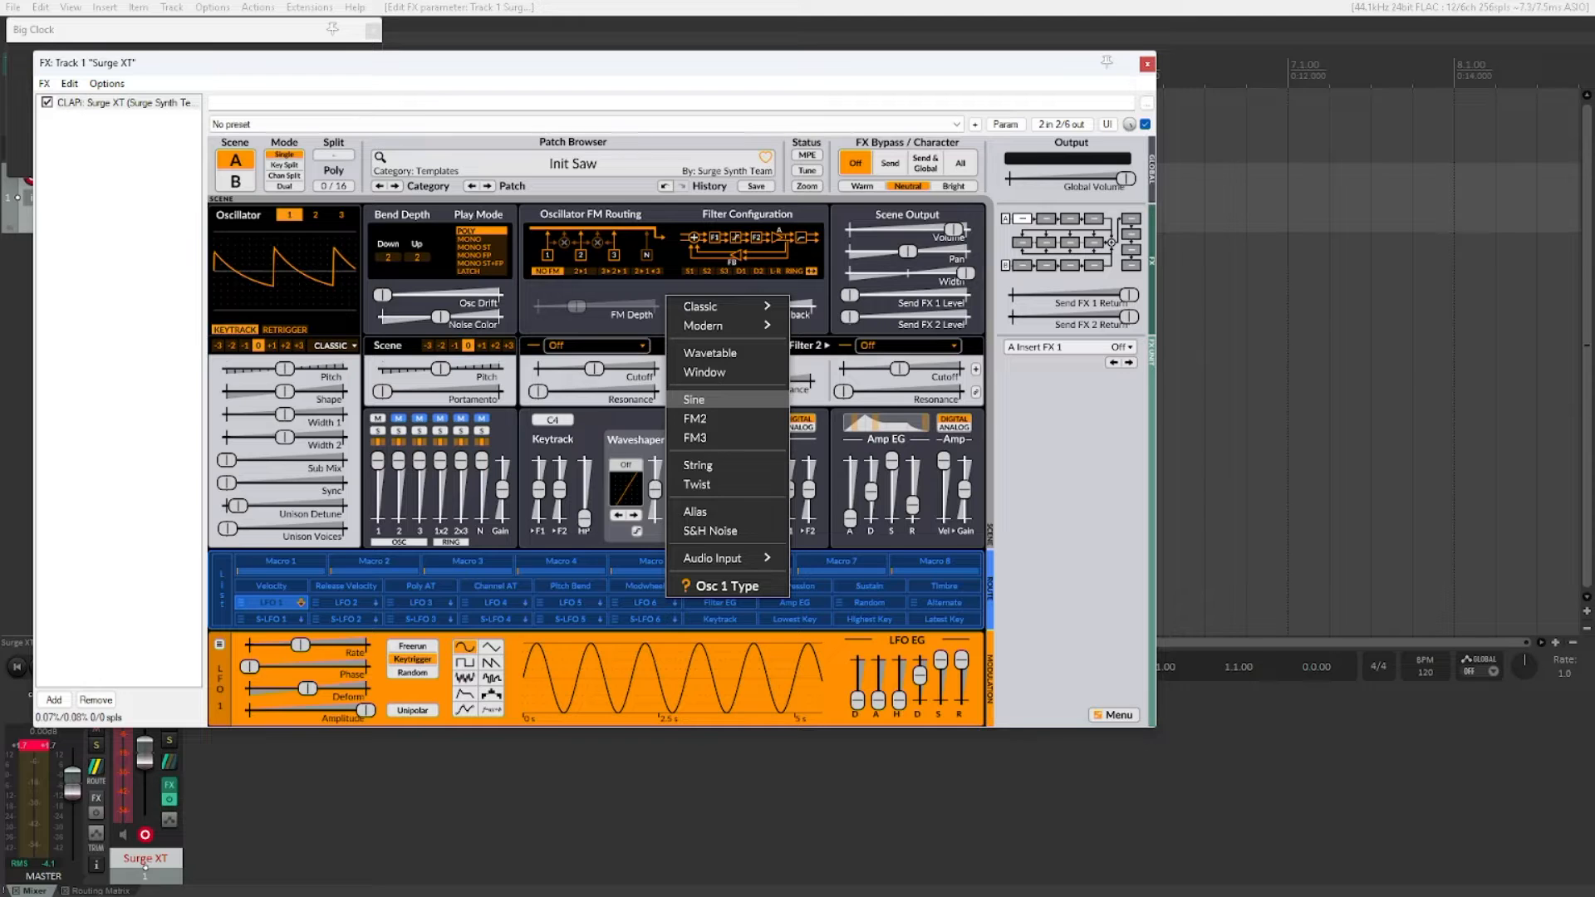
key(Return)
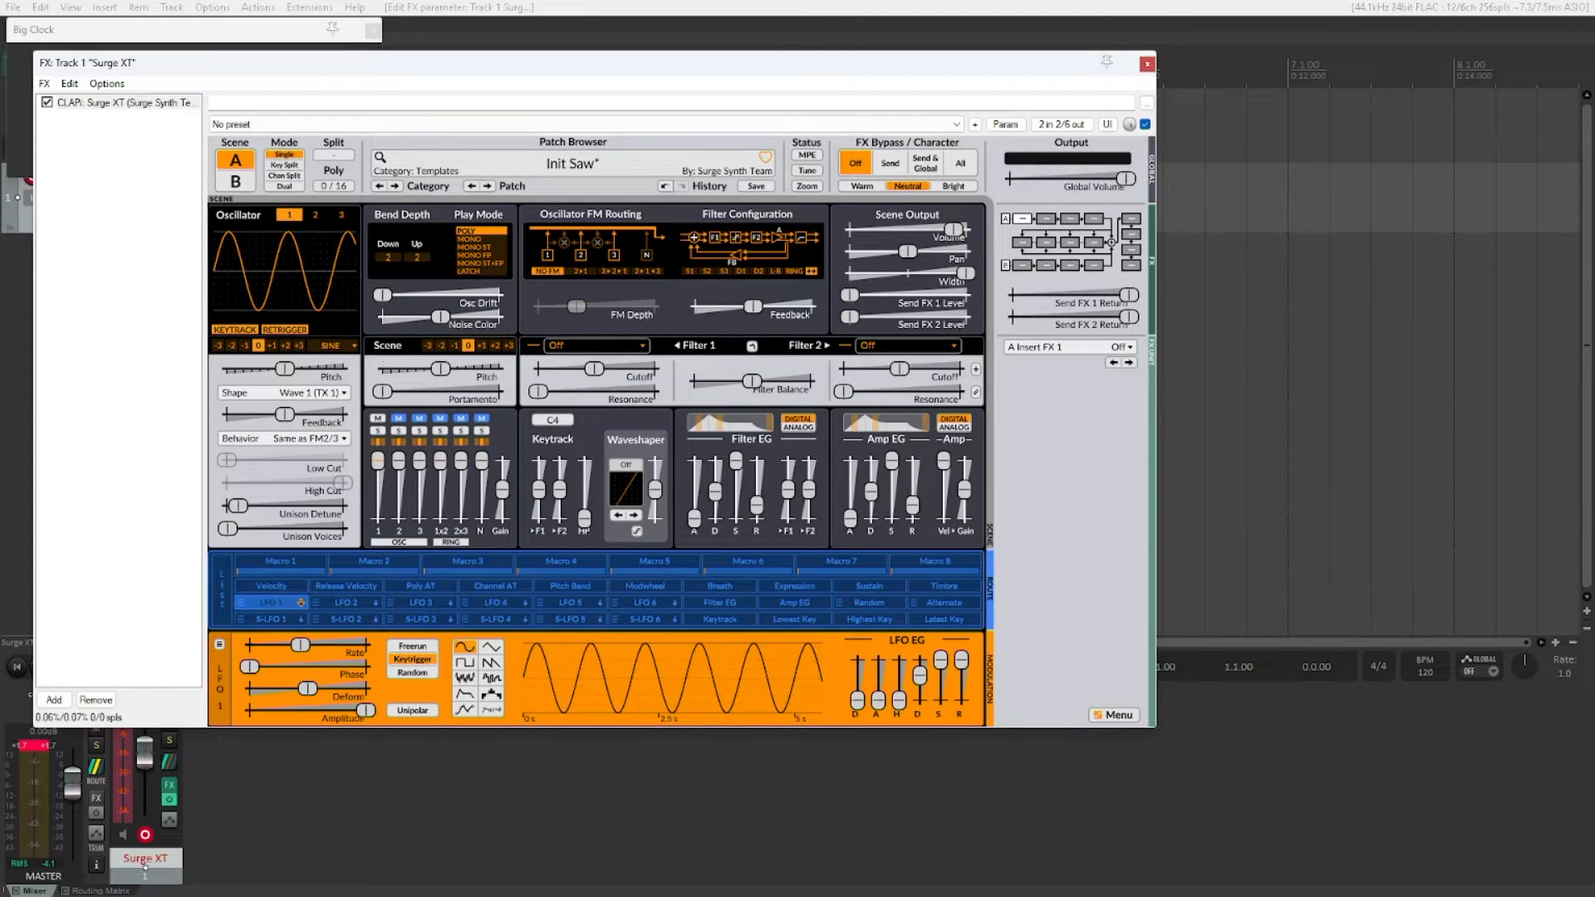
Set oscillator 1's volume in the mixer to -100 dB.
mouse_move(378, 461)
mouse_down()
mouse_move(378, 519)
mouse_move(378, 460)
mouse_up()
key(Return)
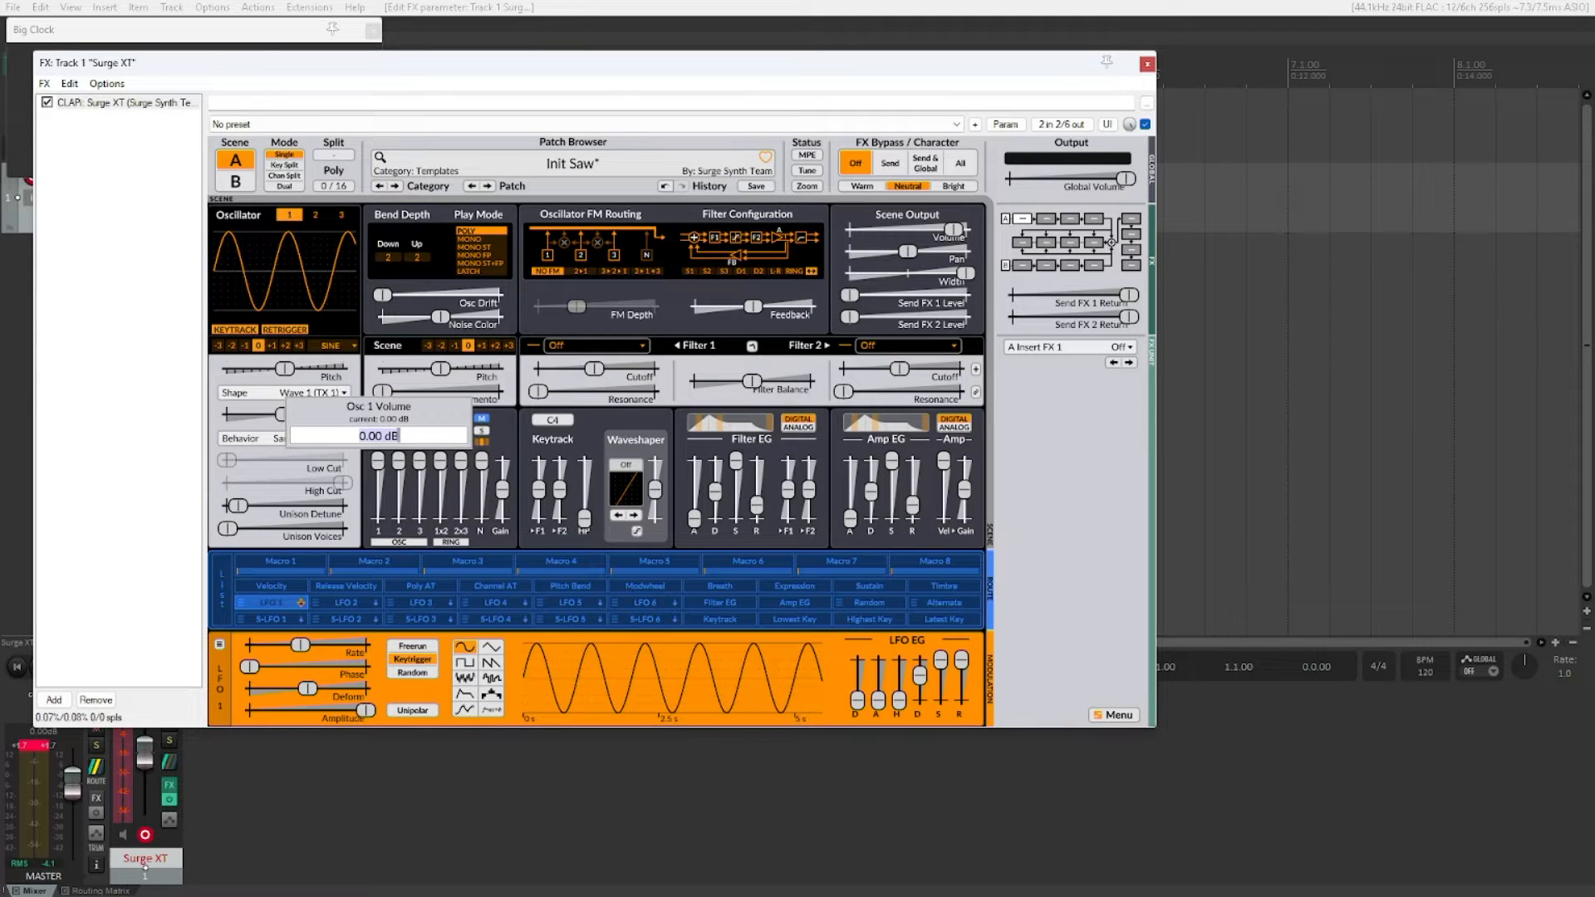
text(-100)
key(Return)
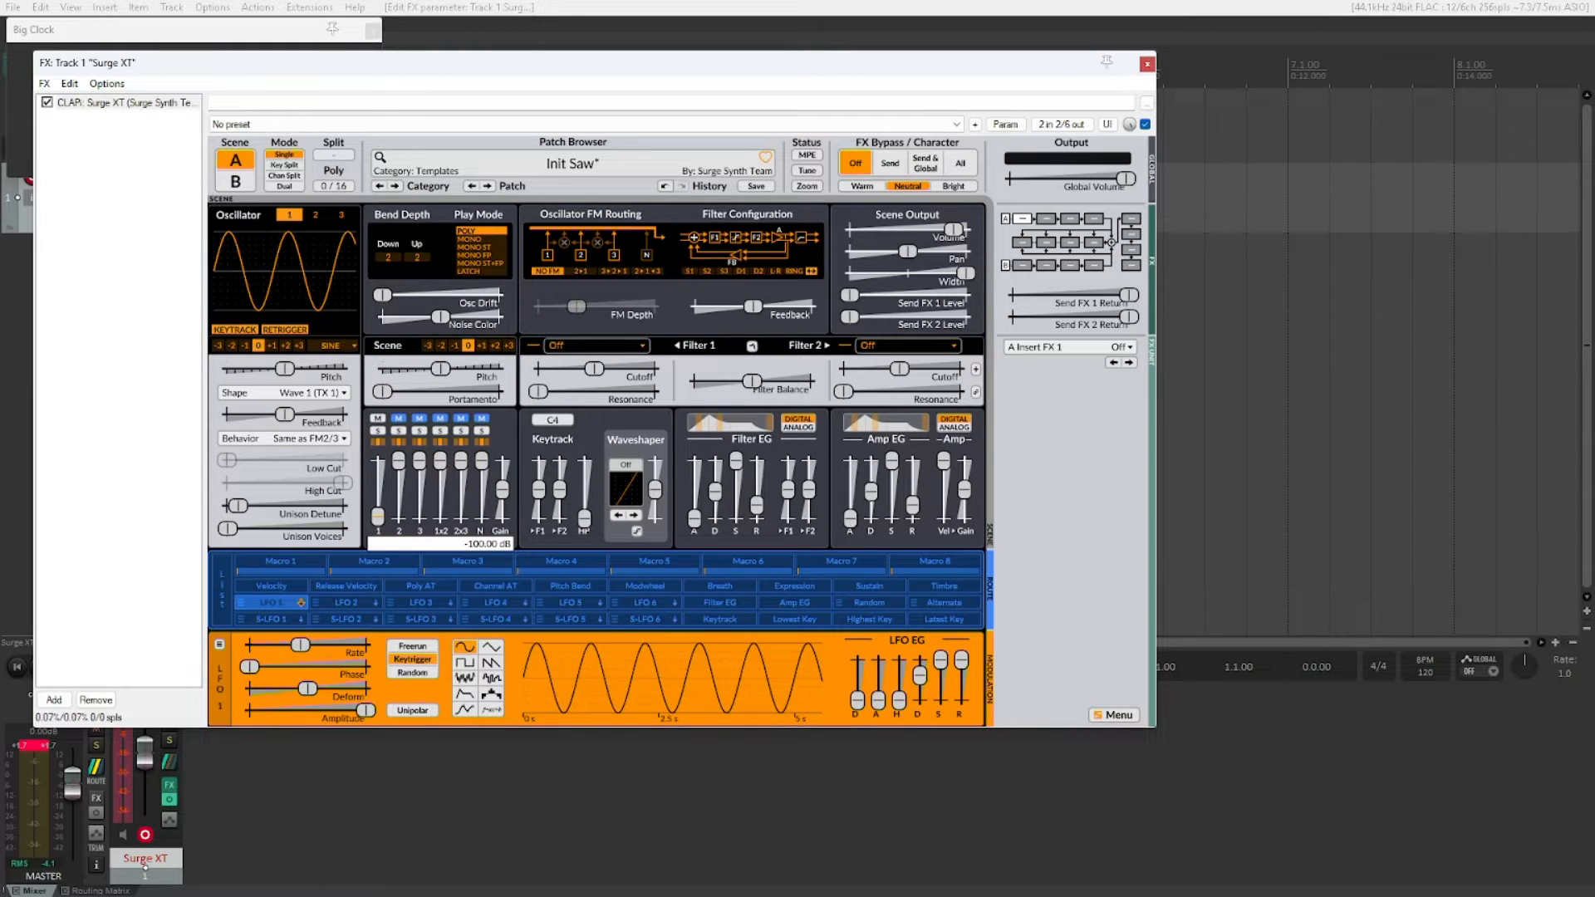
Reset oscillator 1's volume and add modulation to it from Voice LFO 1 with a depth of 100 dB.
key(Delete)
key(shift+F10)
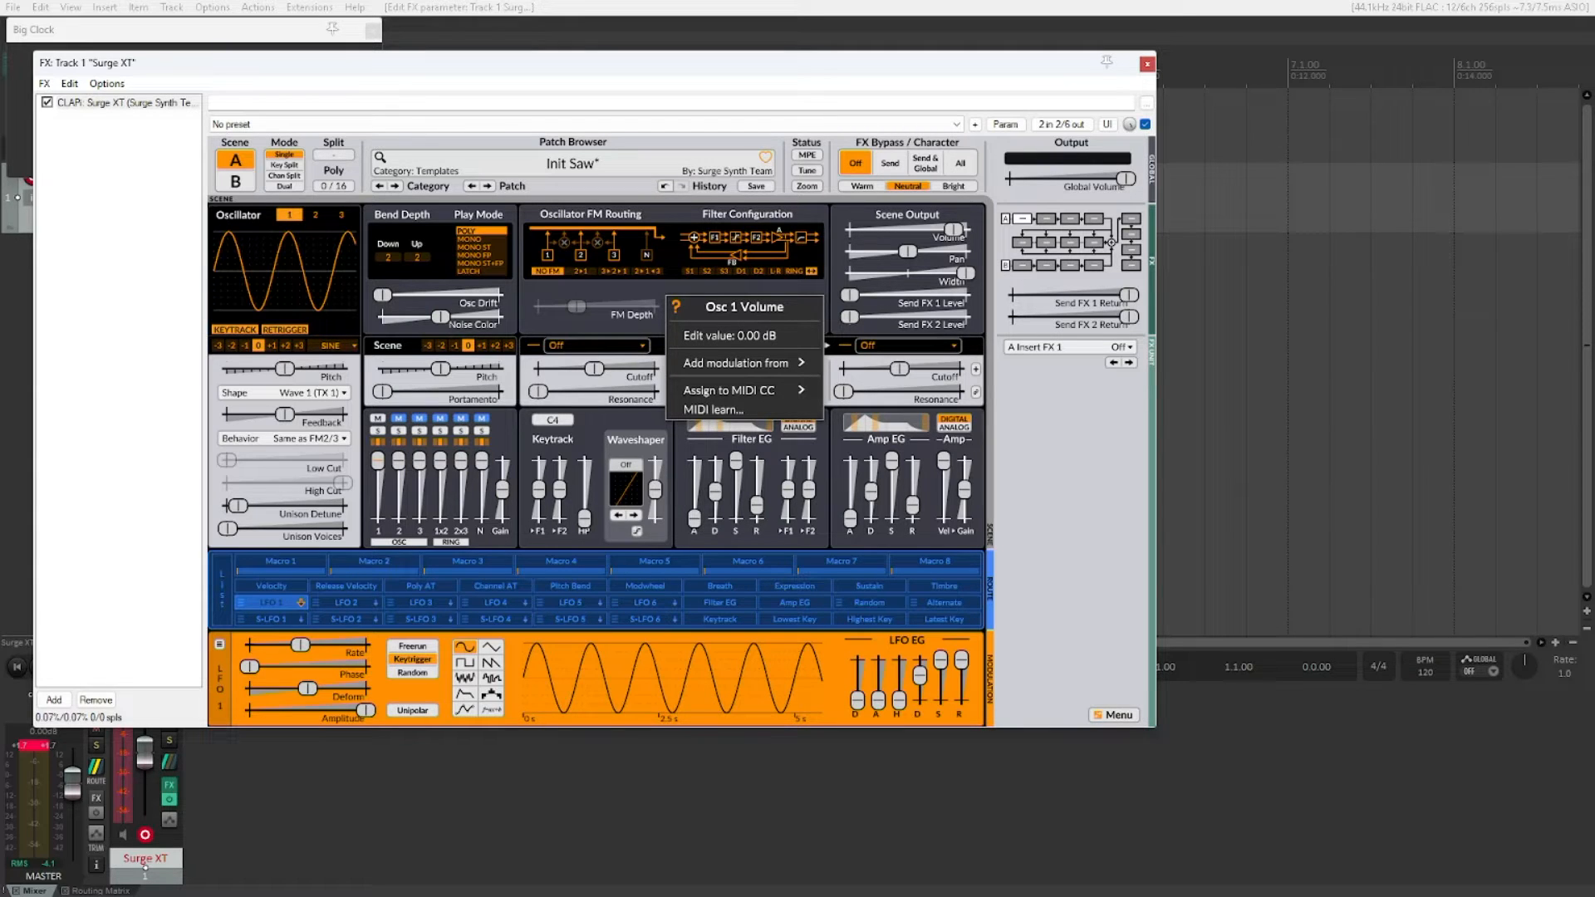
key(Down)
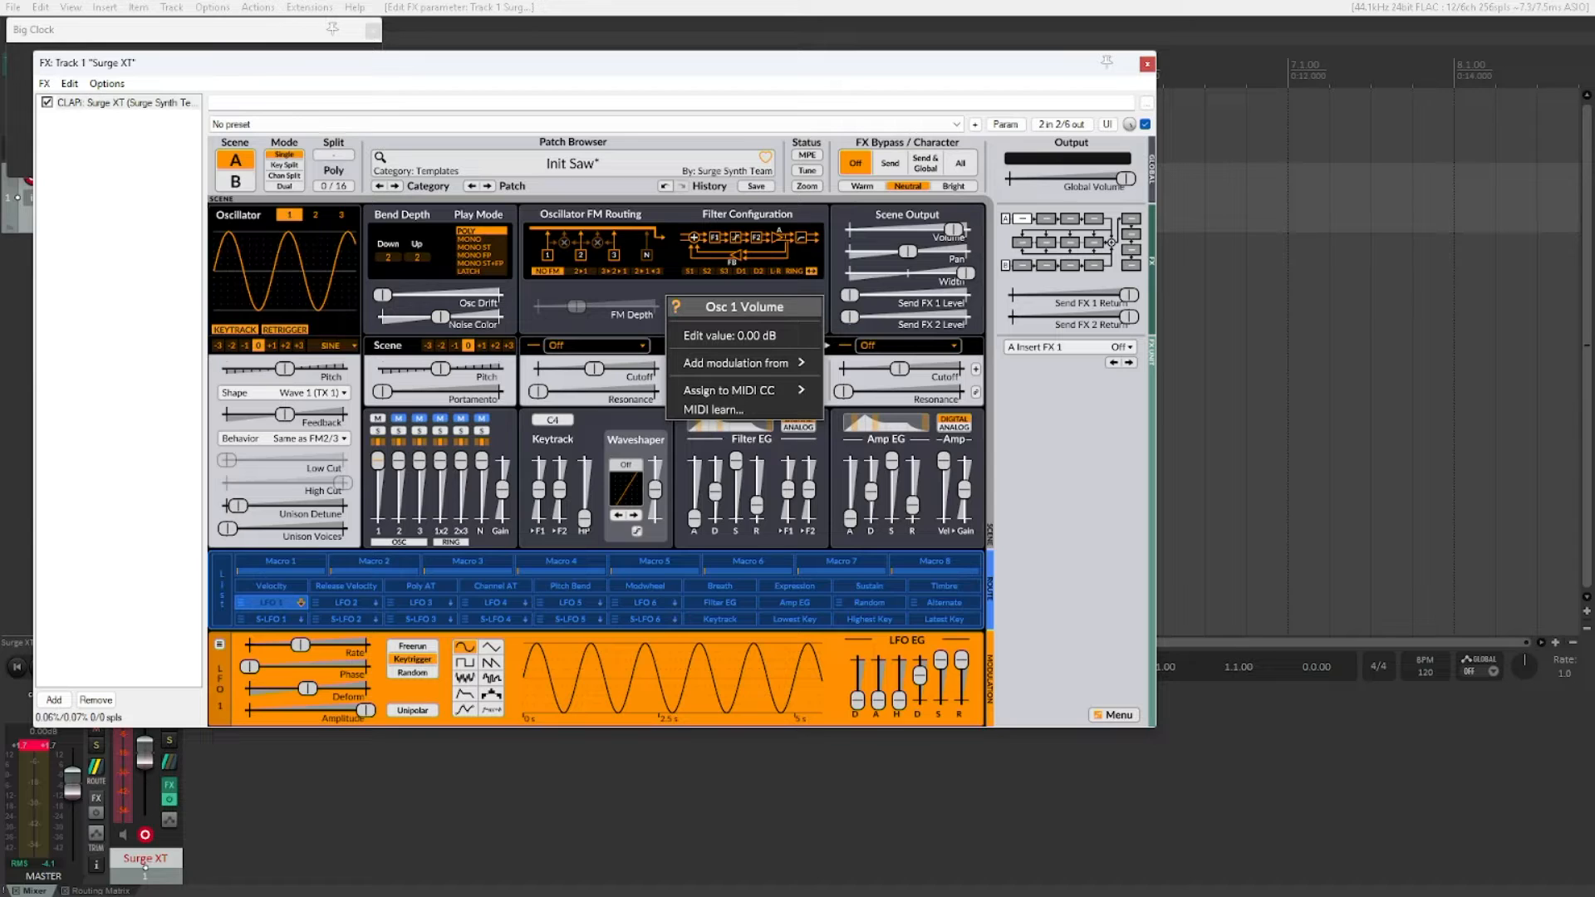
key(Down)
key(Down)
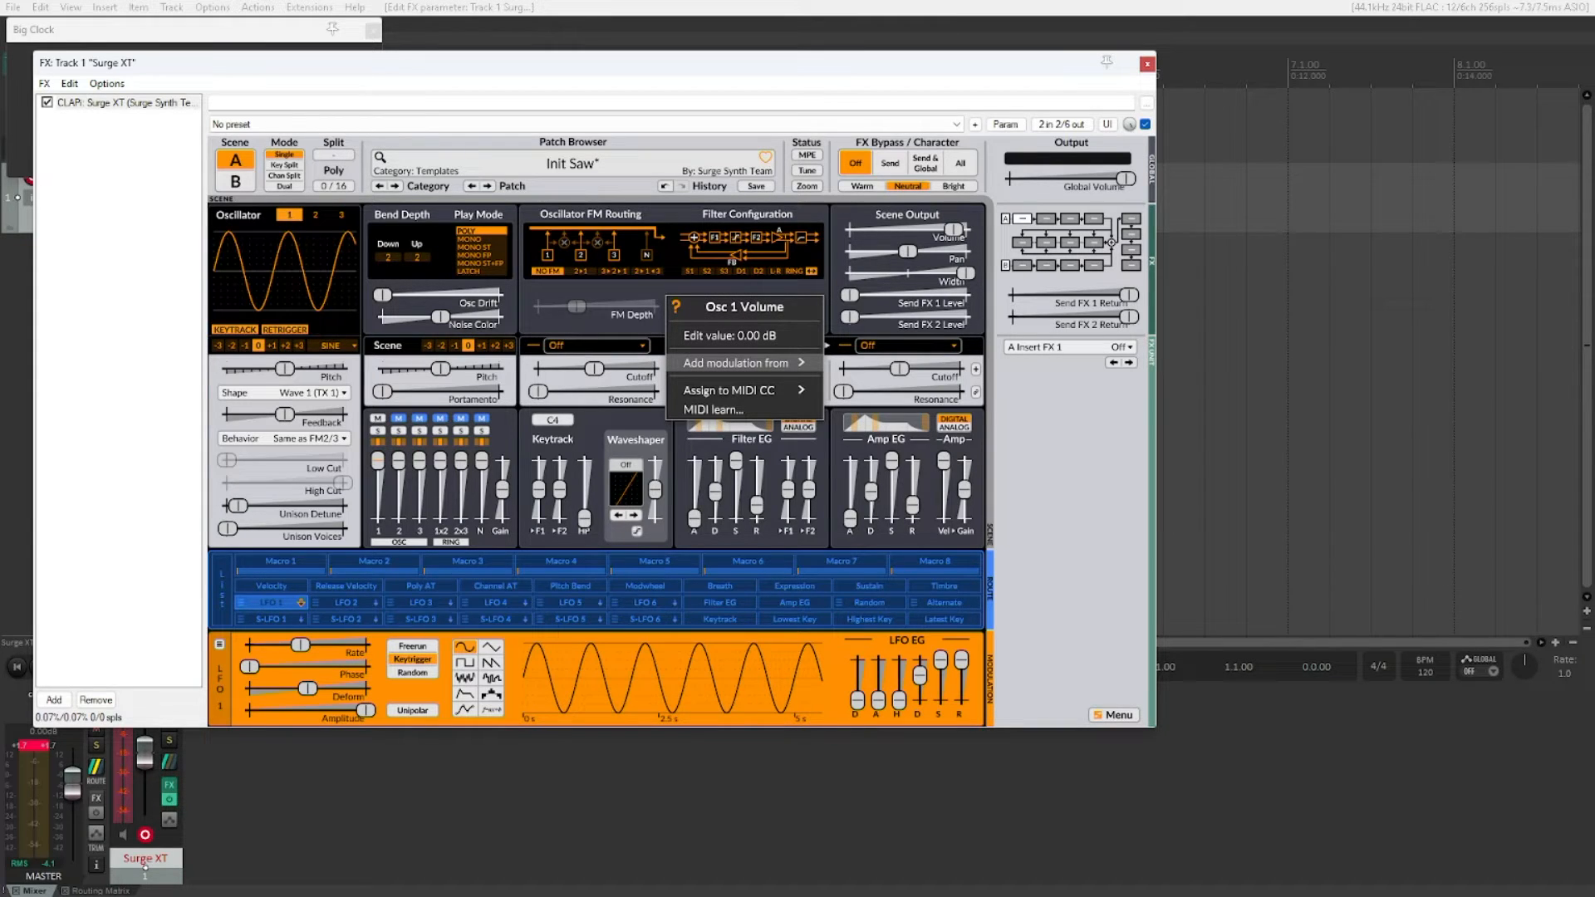
key(Right)
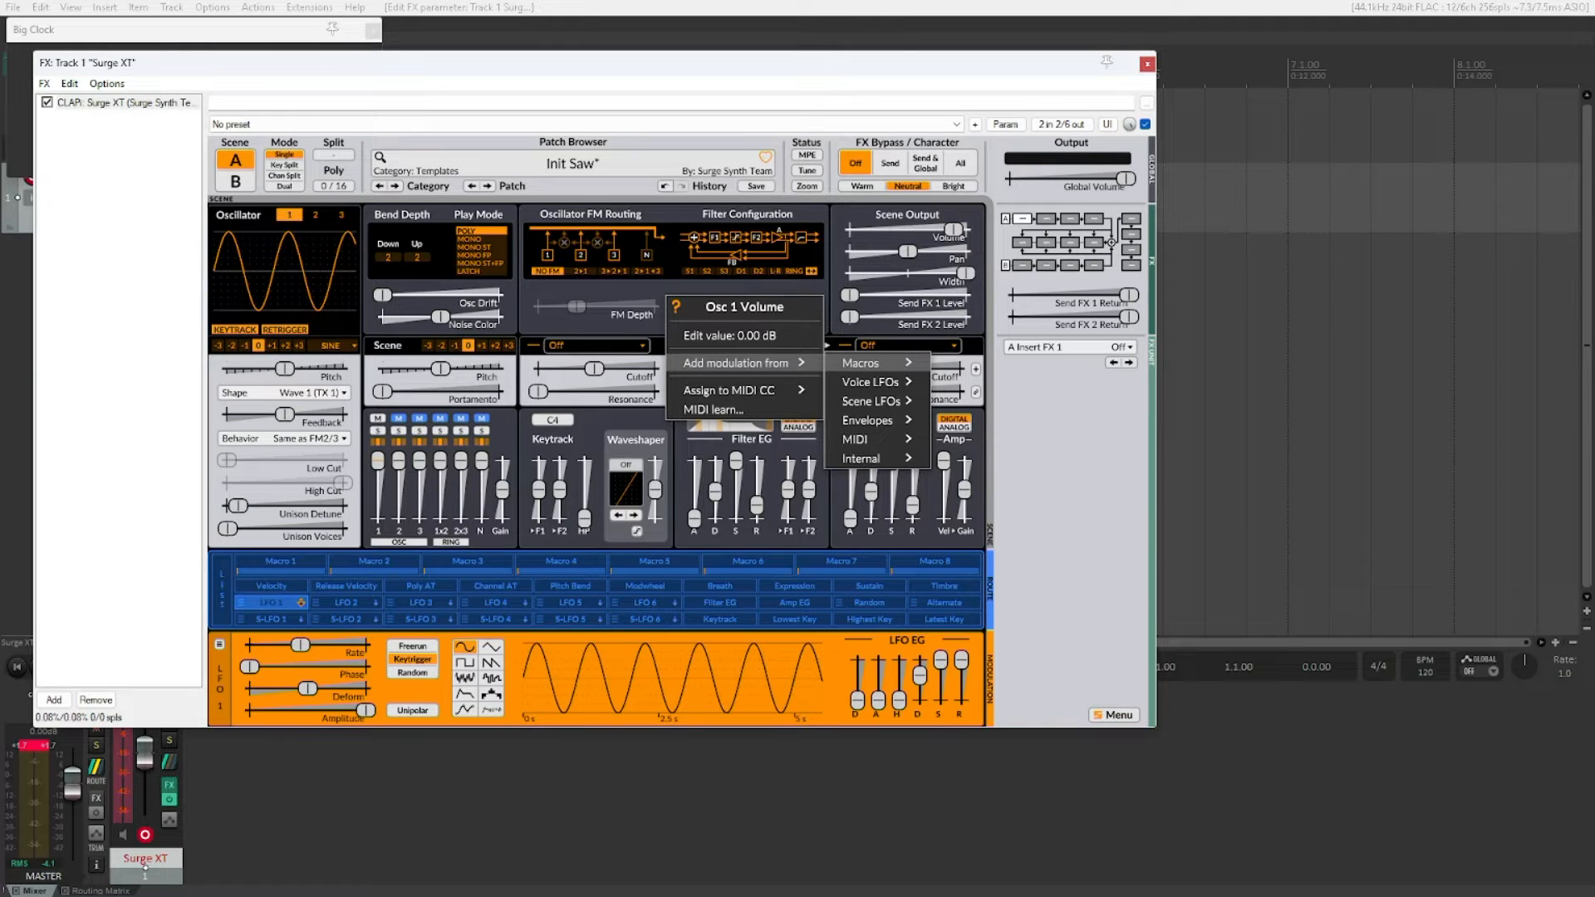
key(Down)
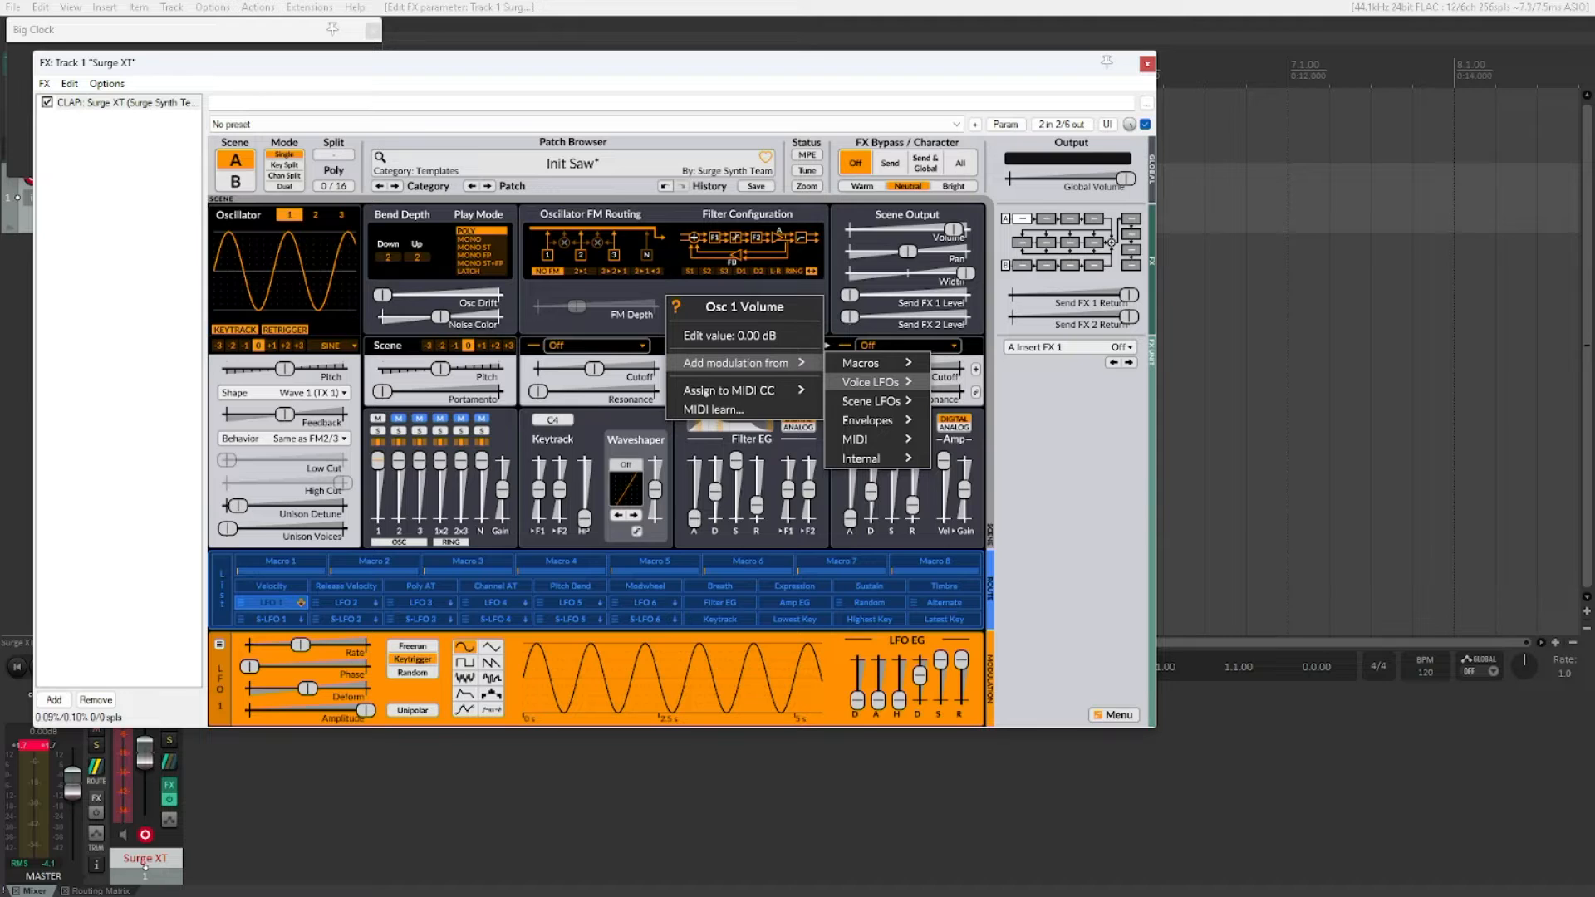
key(Down)
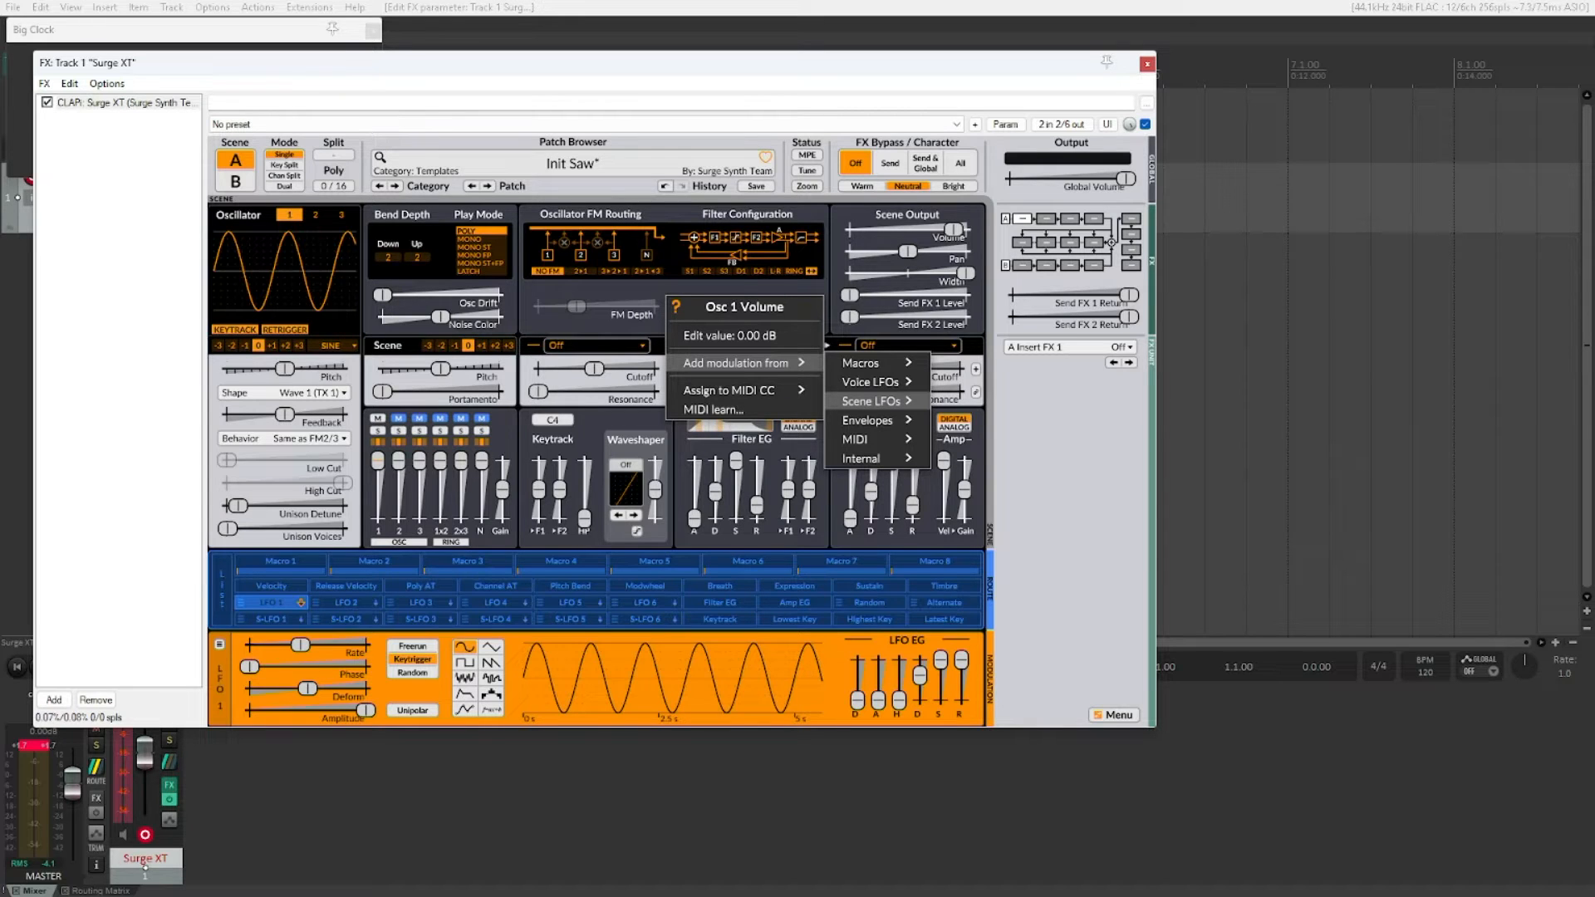
key(Up)
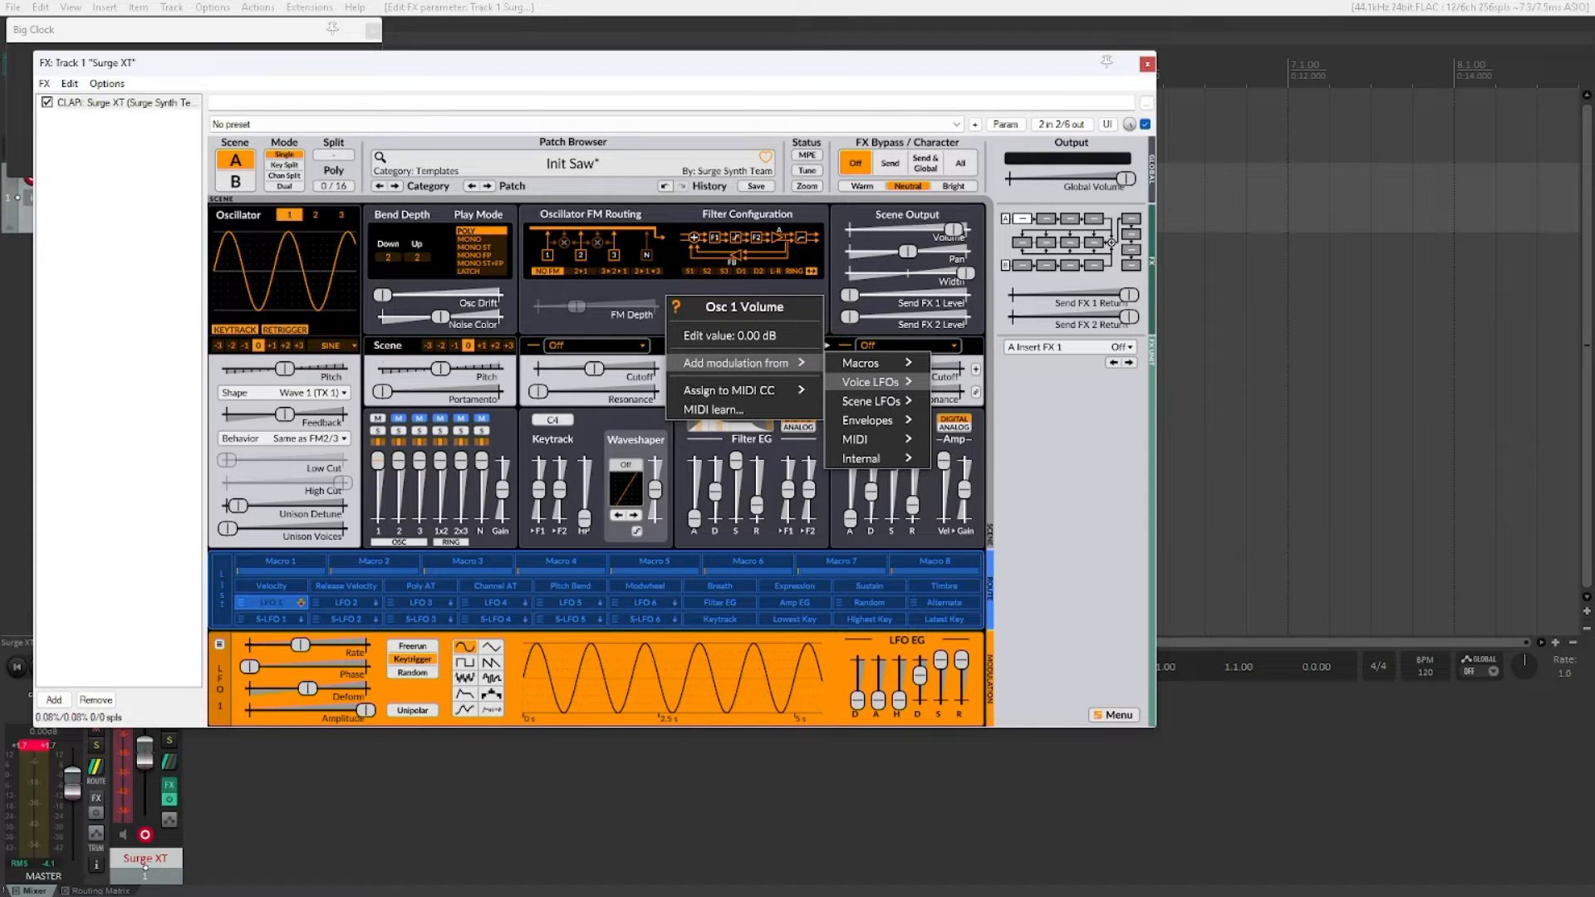
key(Right)
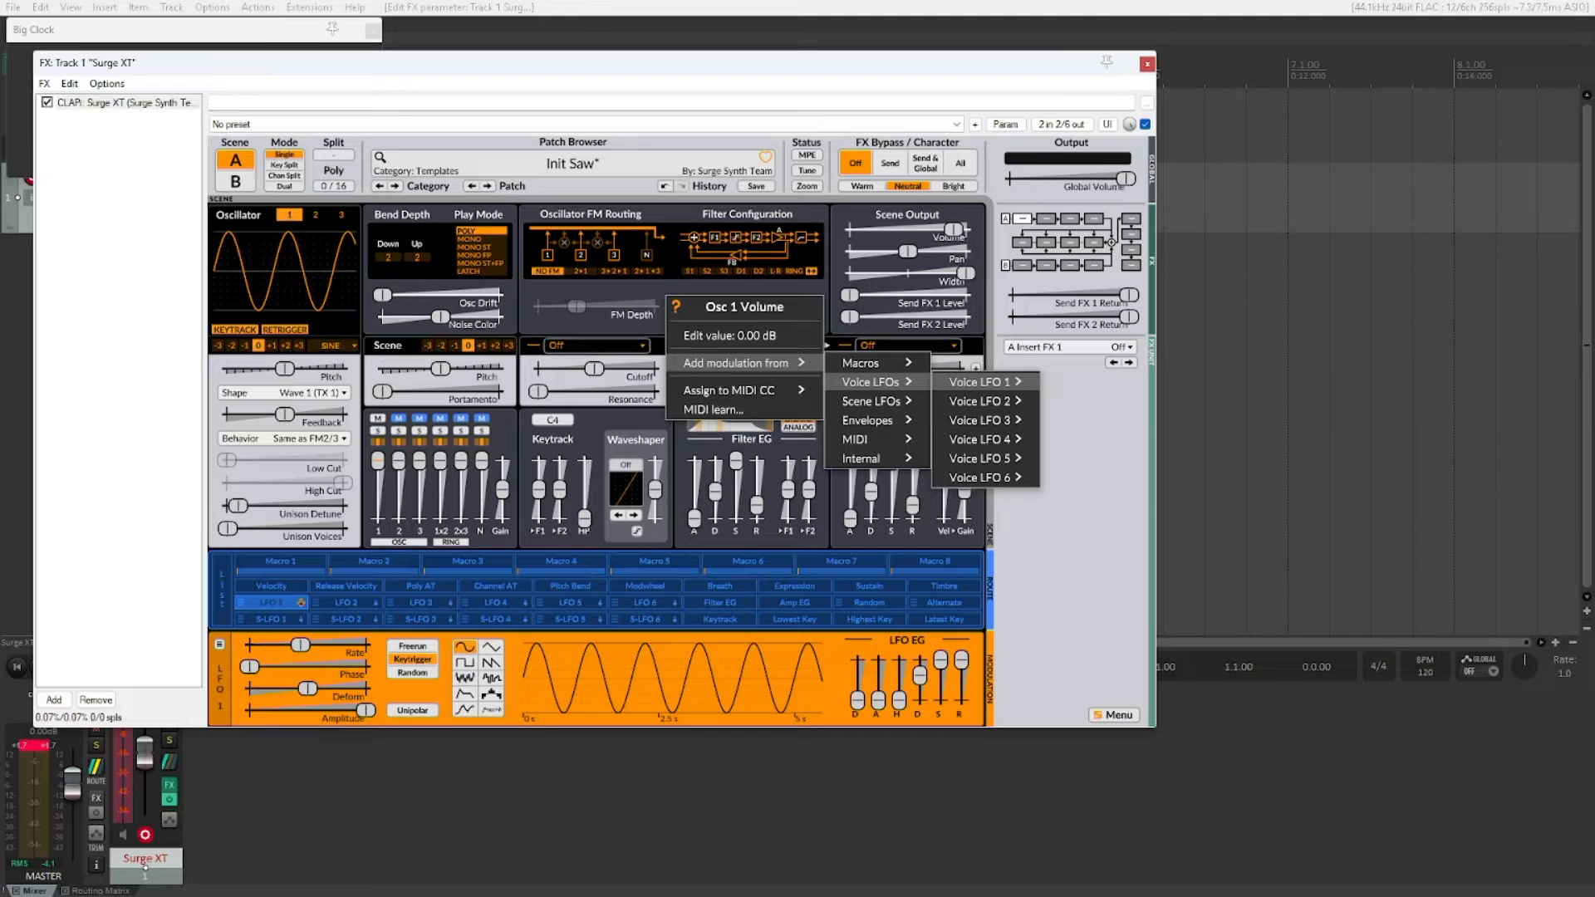
key(Right)
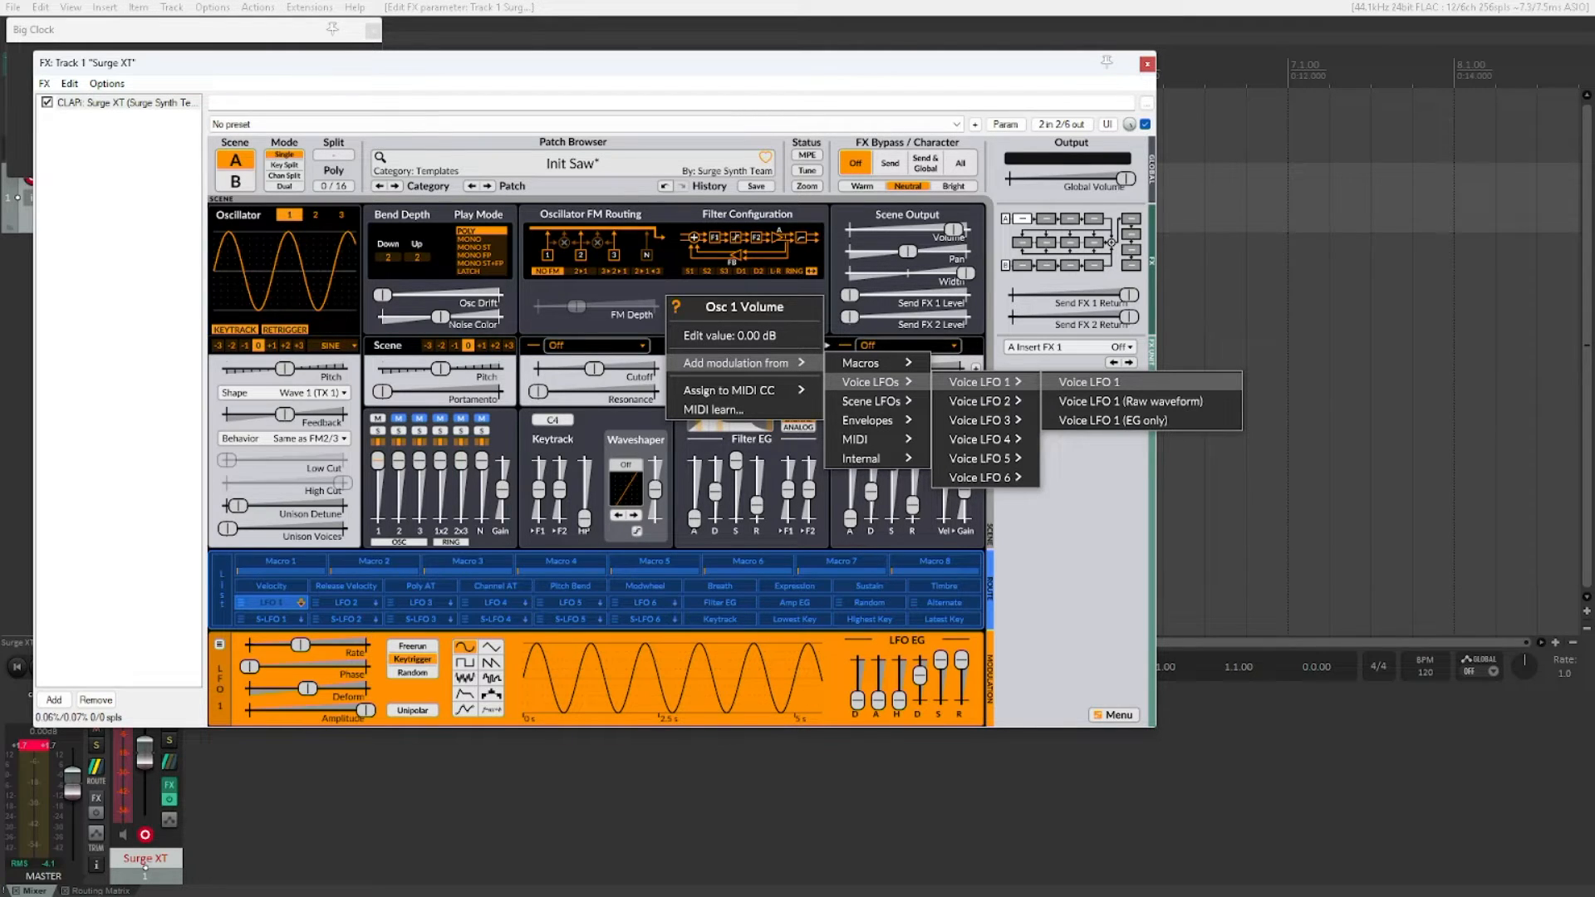
key(Return)
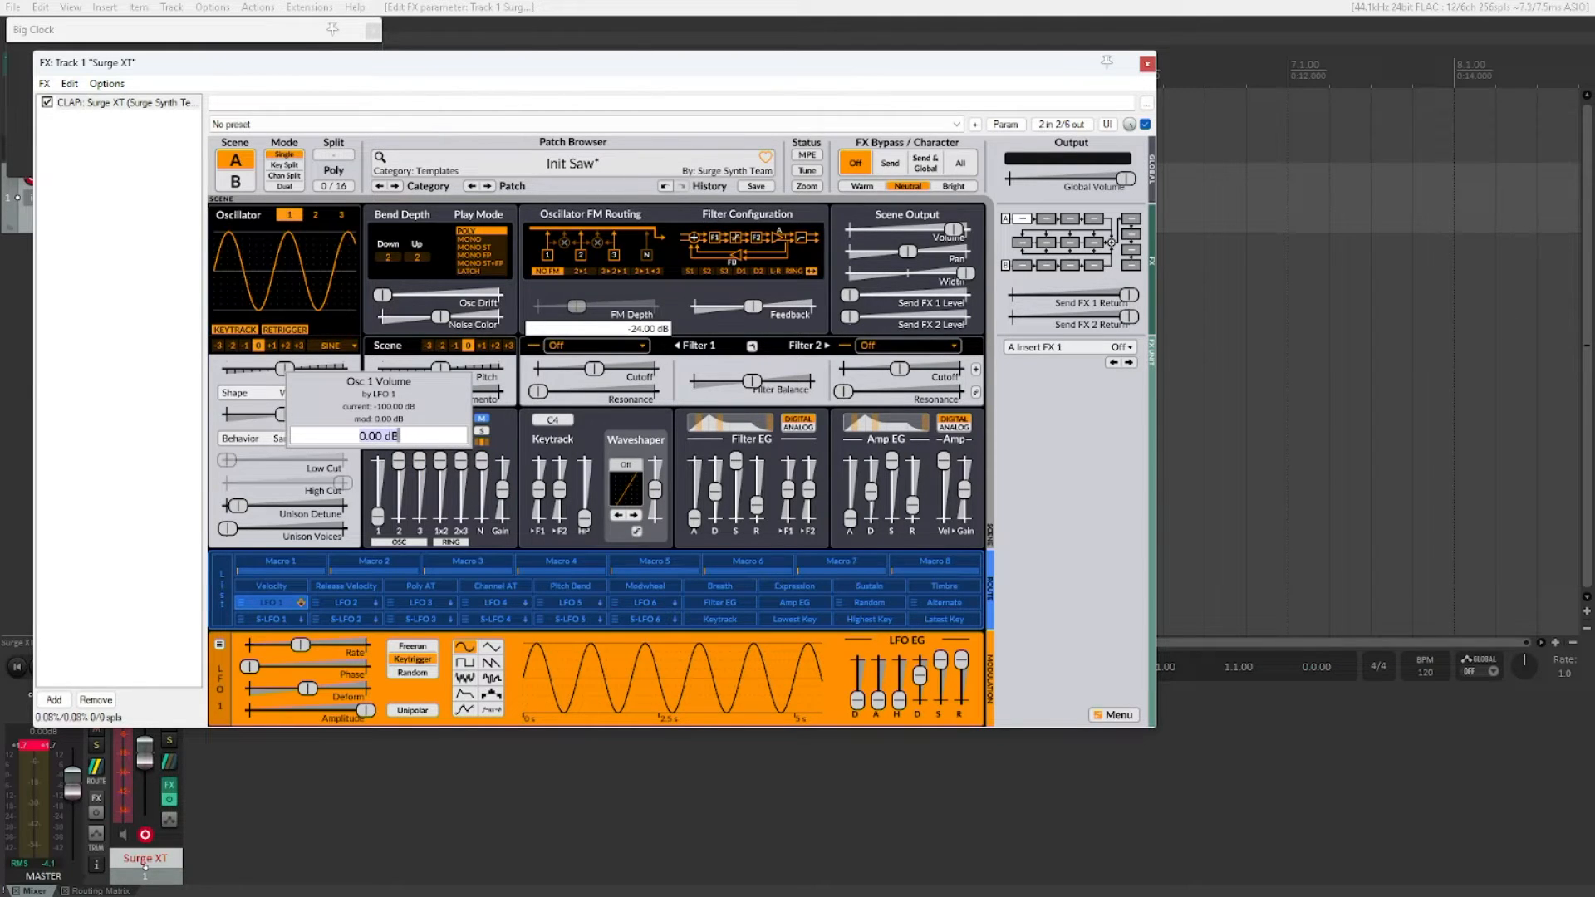
text(100)
key(Return)
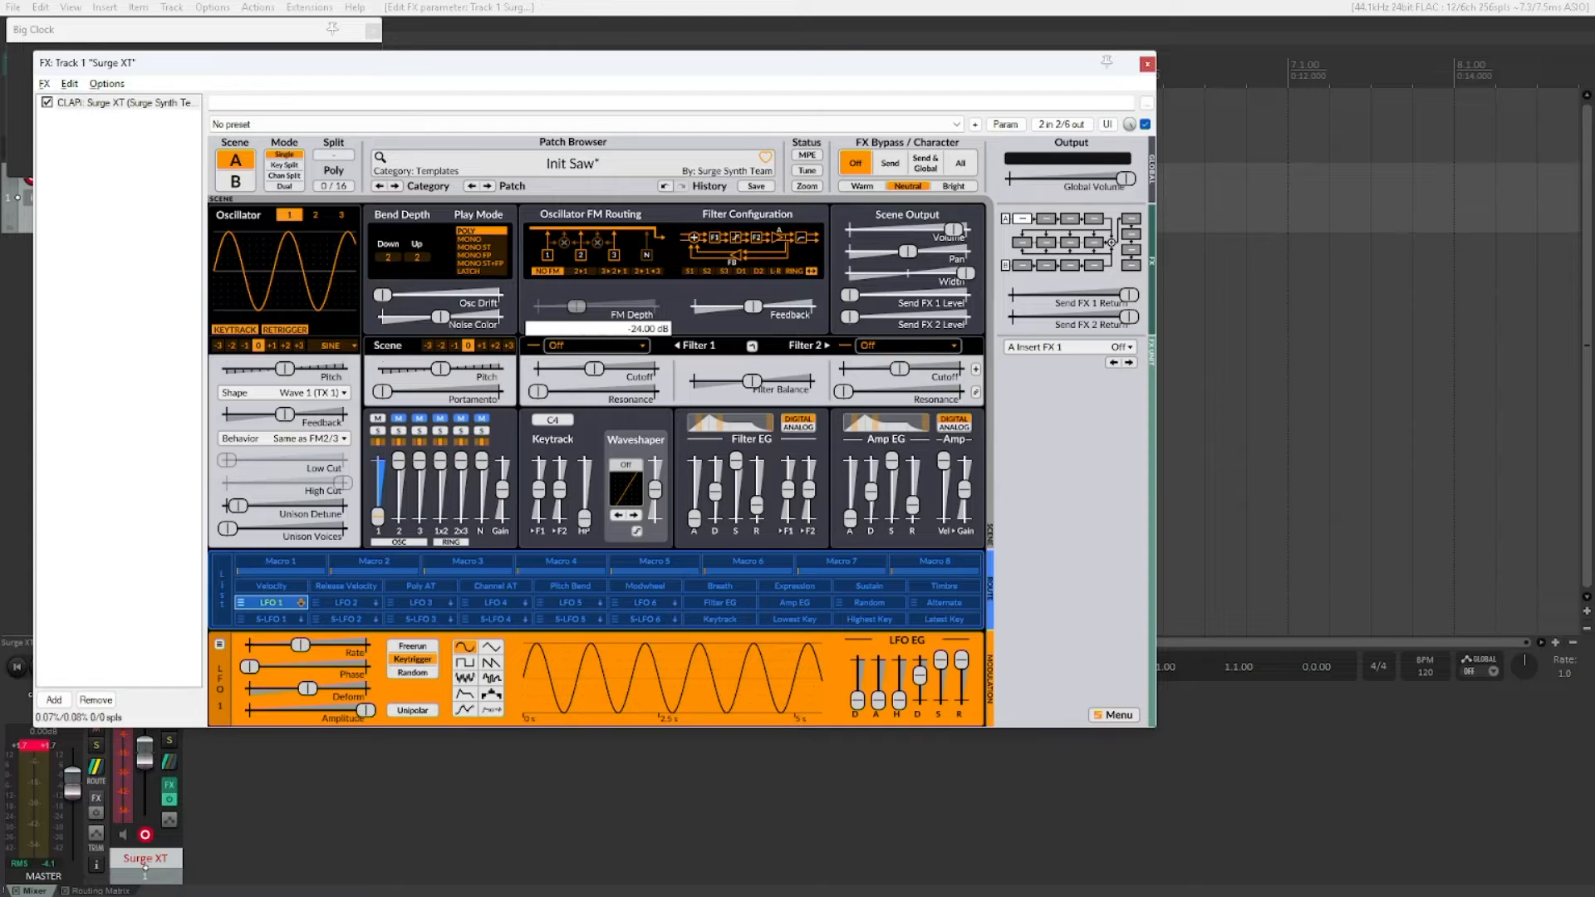
Check the Voice LFO 1 routing to oscillator 1's volume in the modulation list, and close the list.
key(alt+m)
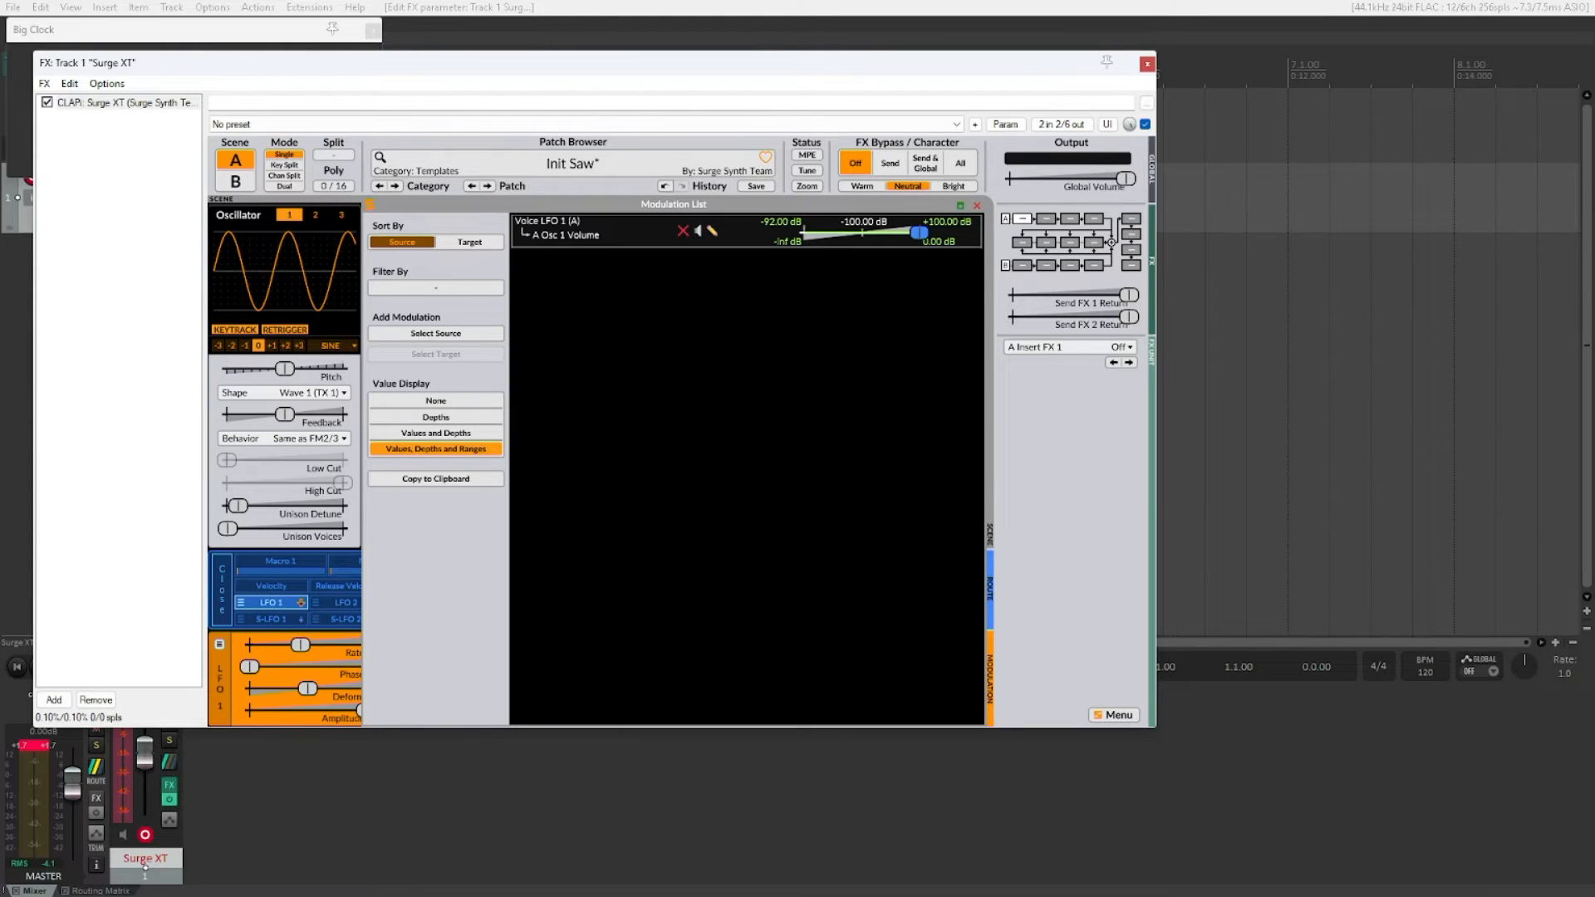
key(alt+m)
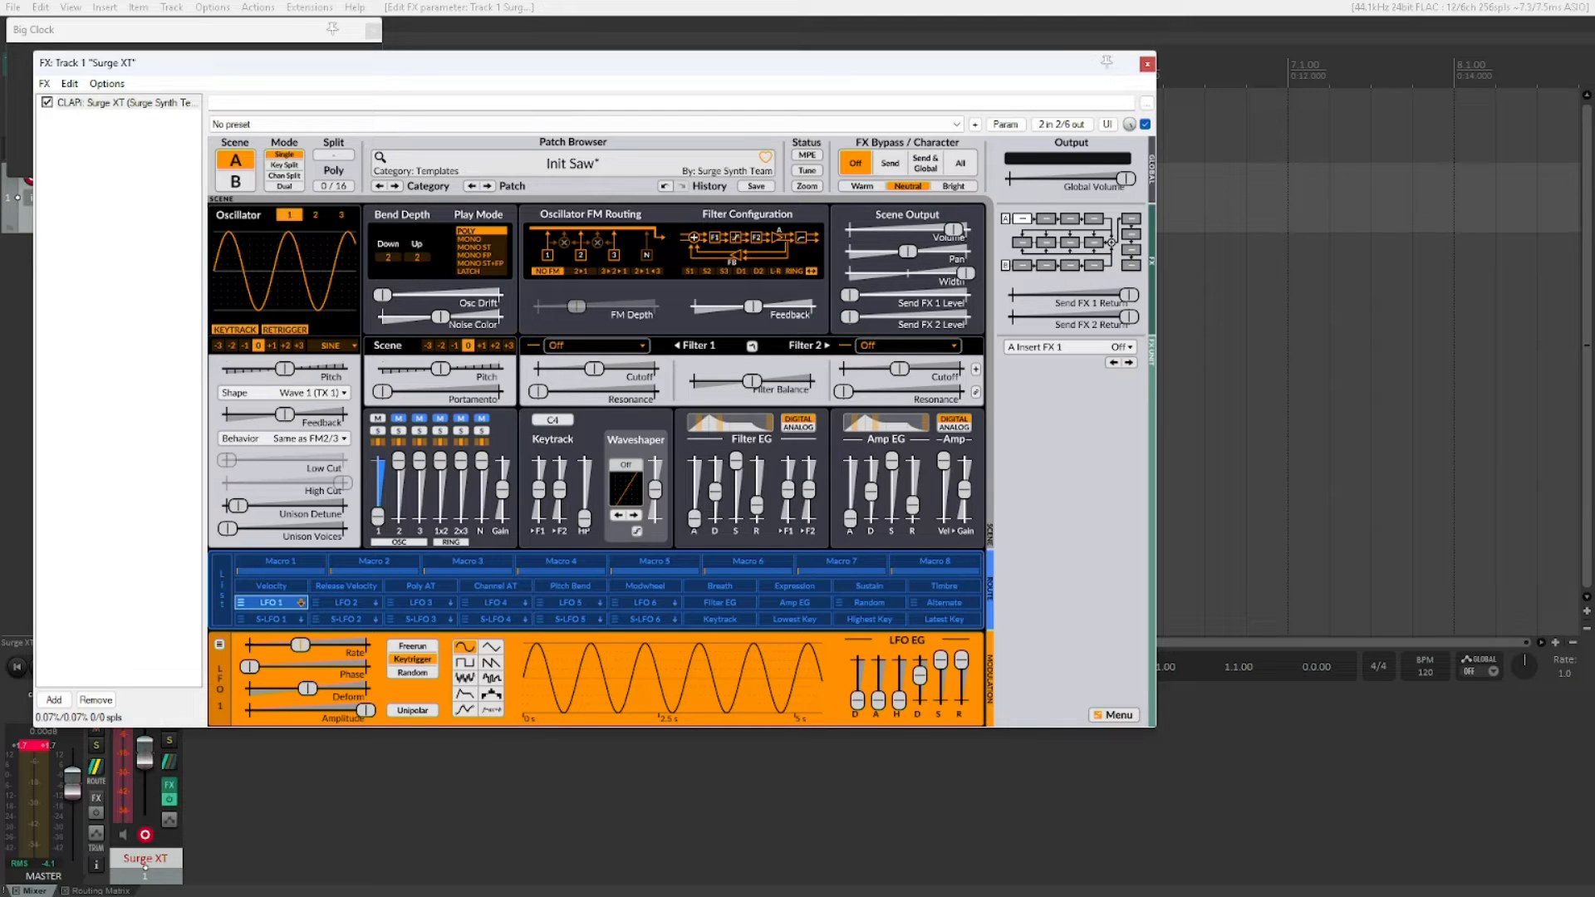
Set LFO 1's rate to 5 Hz.
drag(300, 645, 249, 644)
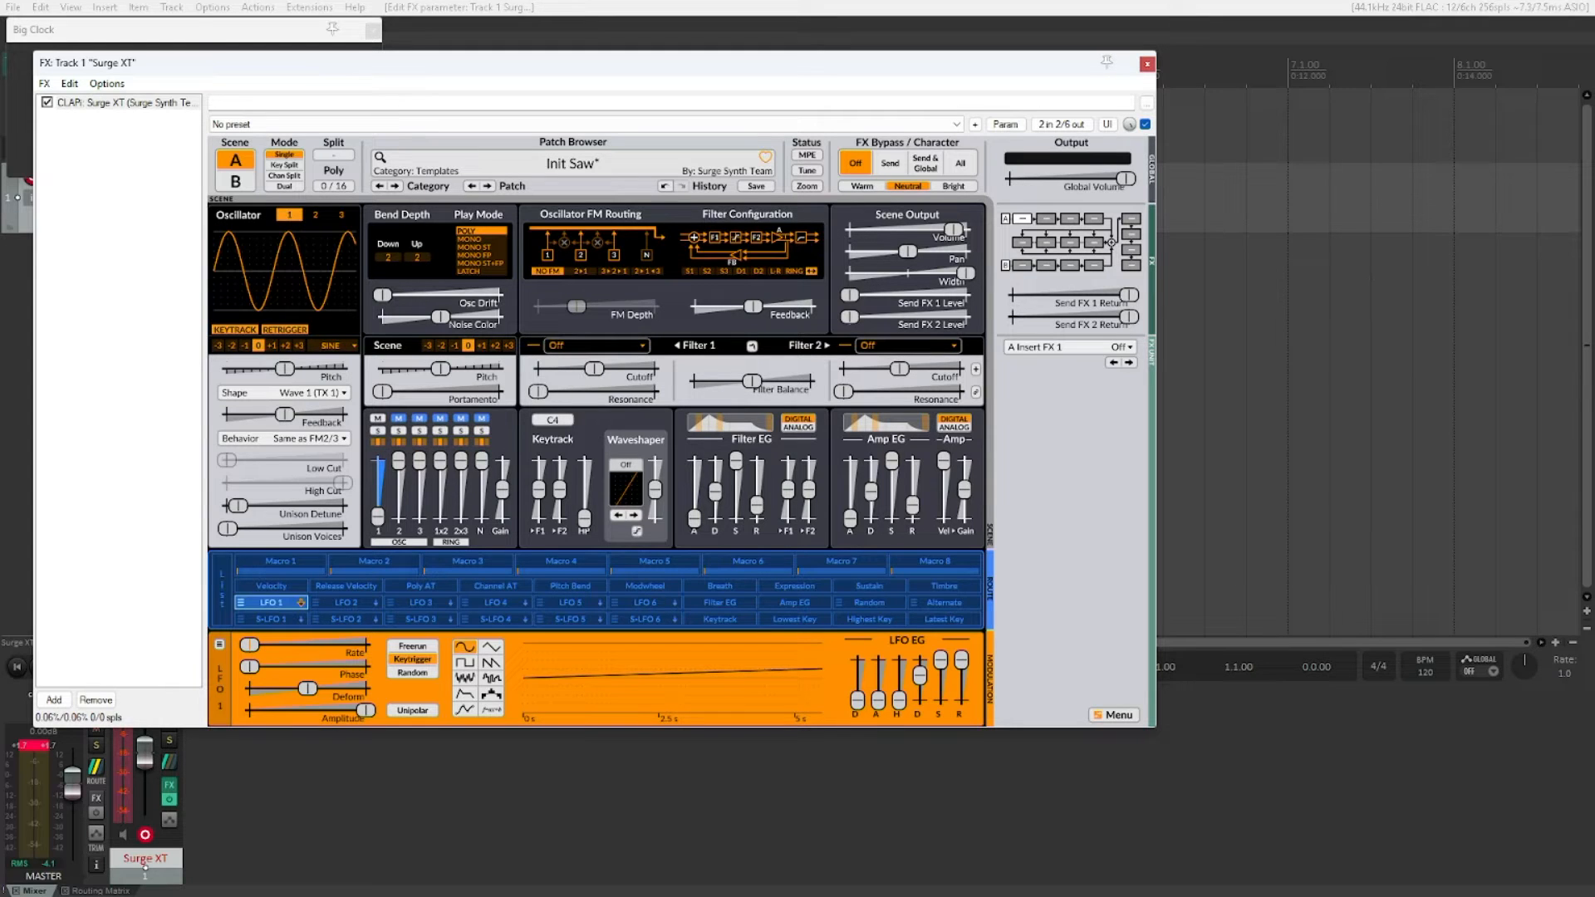
key(shift+Return)
text(5)
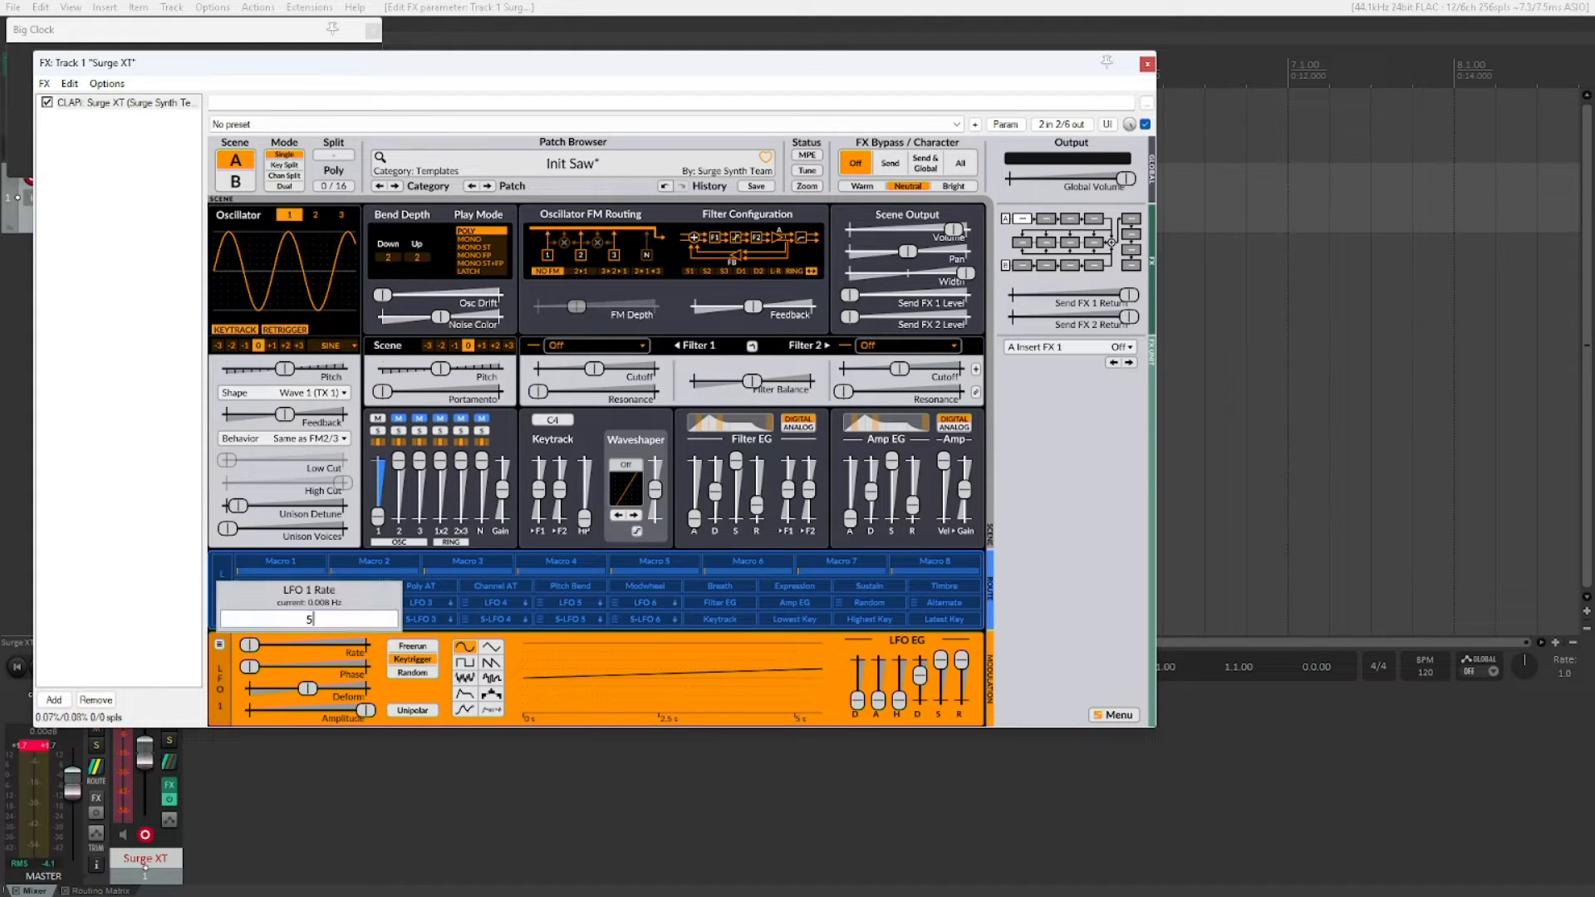
key(Return)
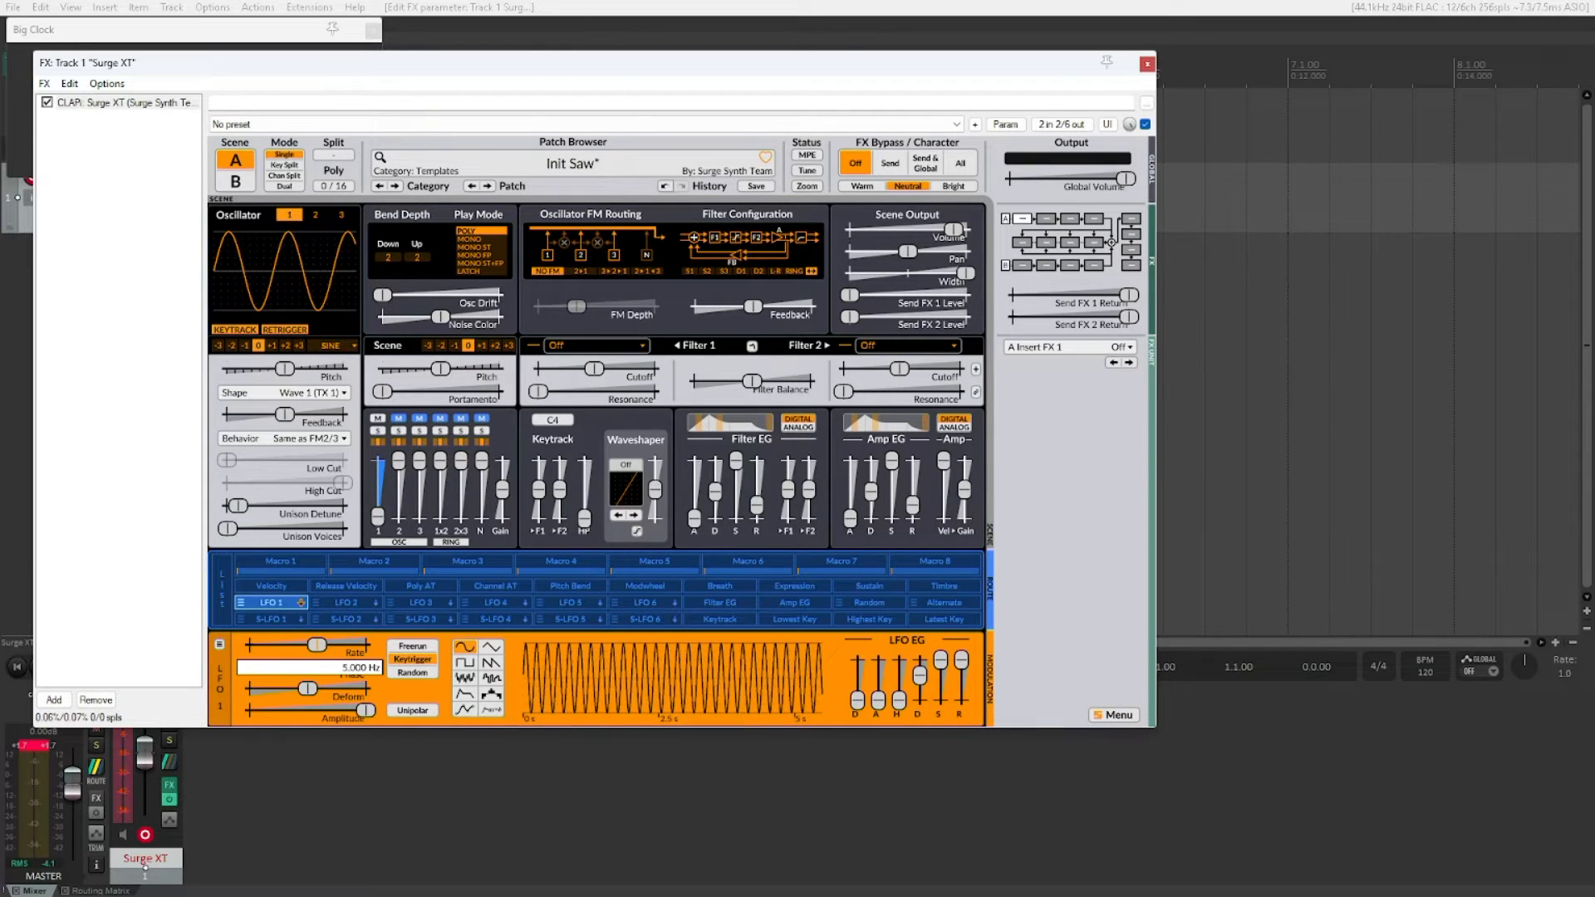
key(Return)
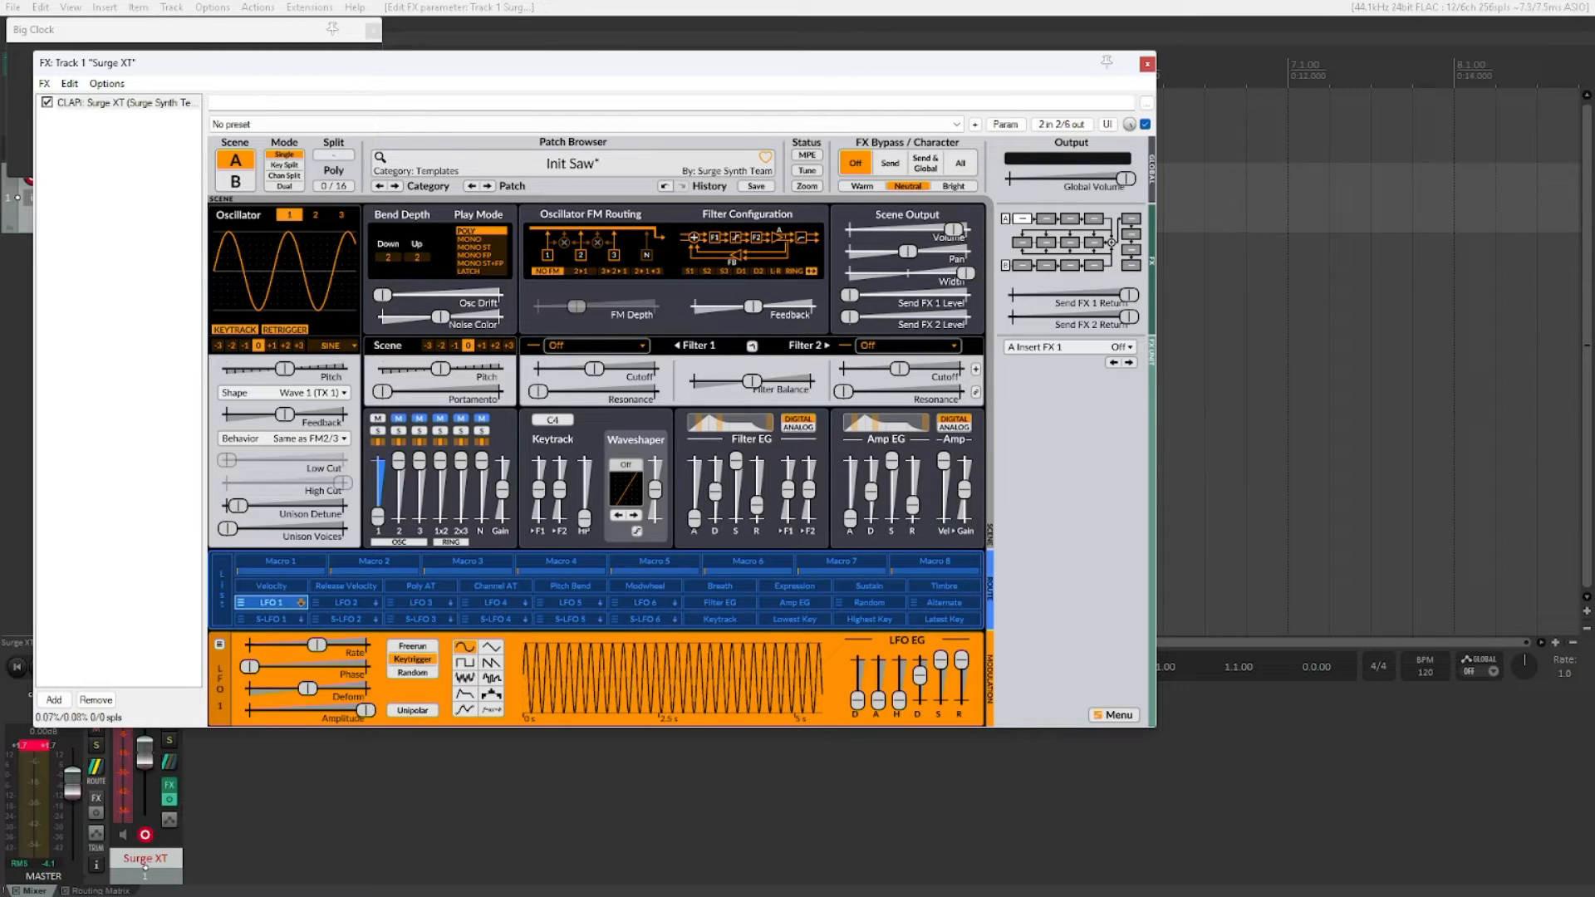
Change LFO 1's shape to Envelope and look over its deform and amplitude parameters.
click(465, 694)
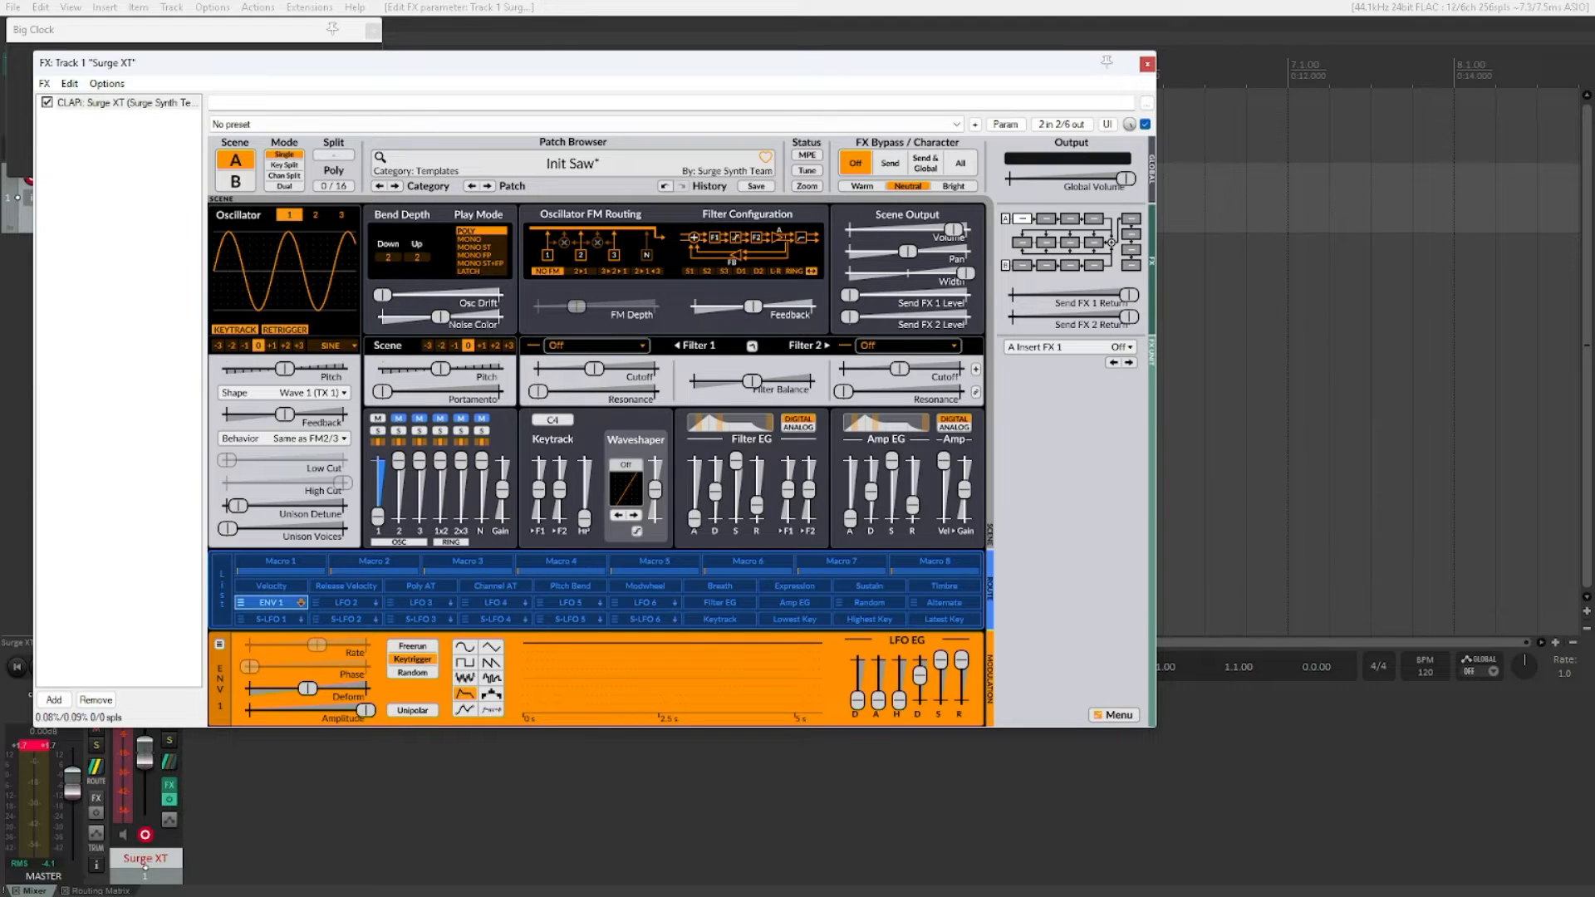
mouse_move(316, 645)
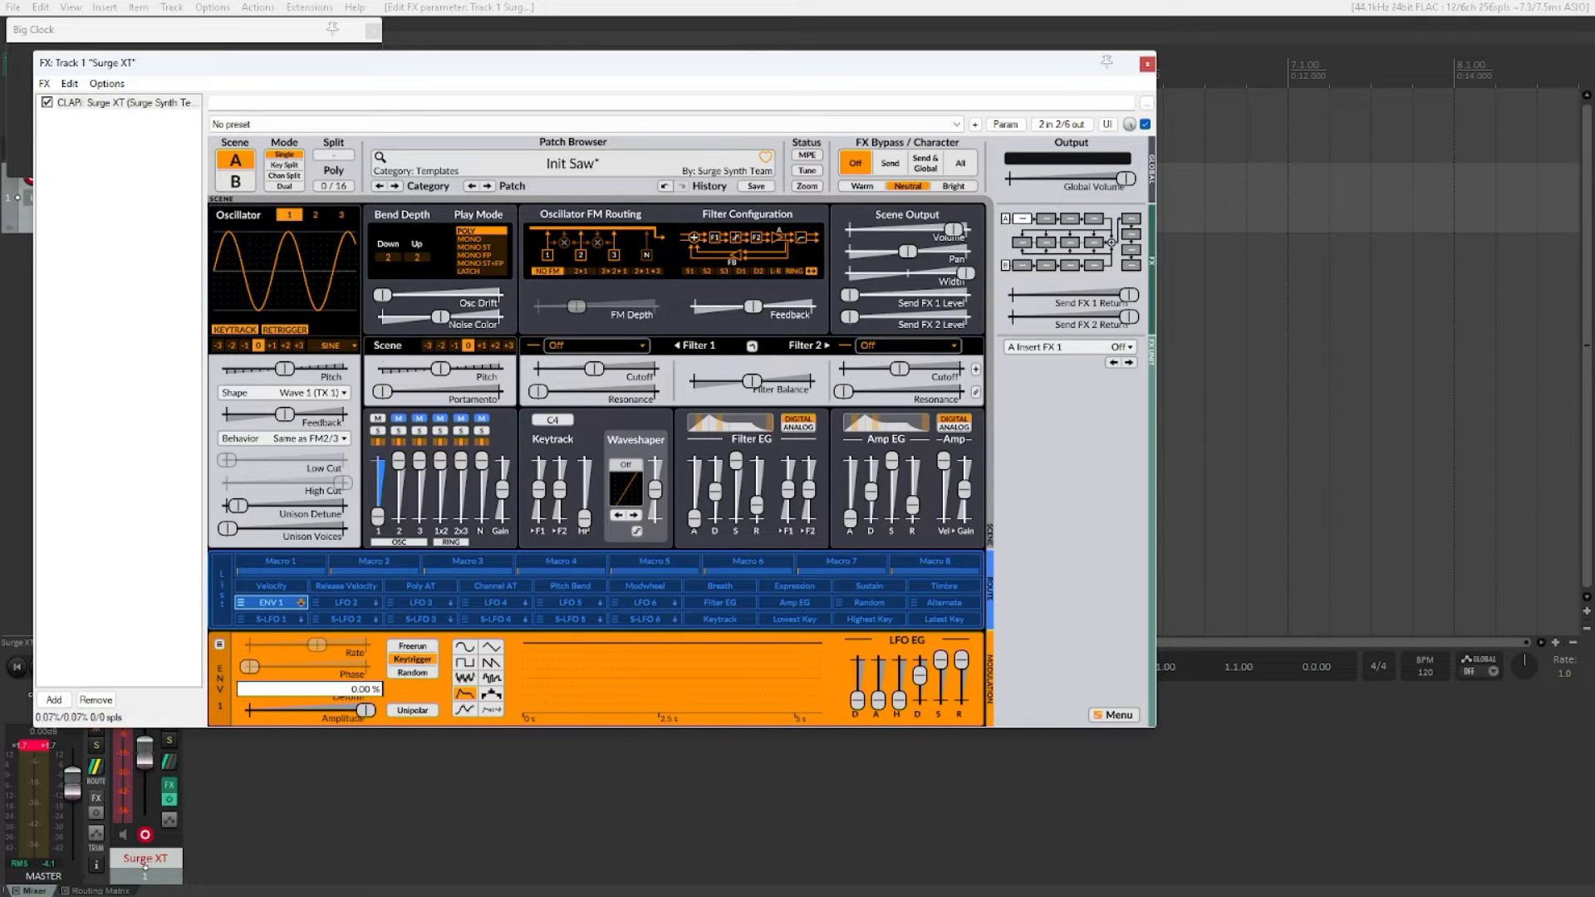
mouse_move(305, 711)
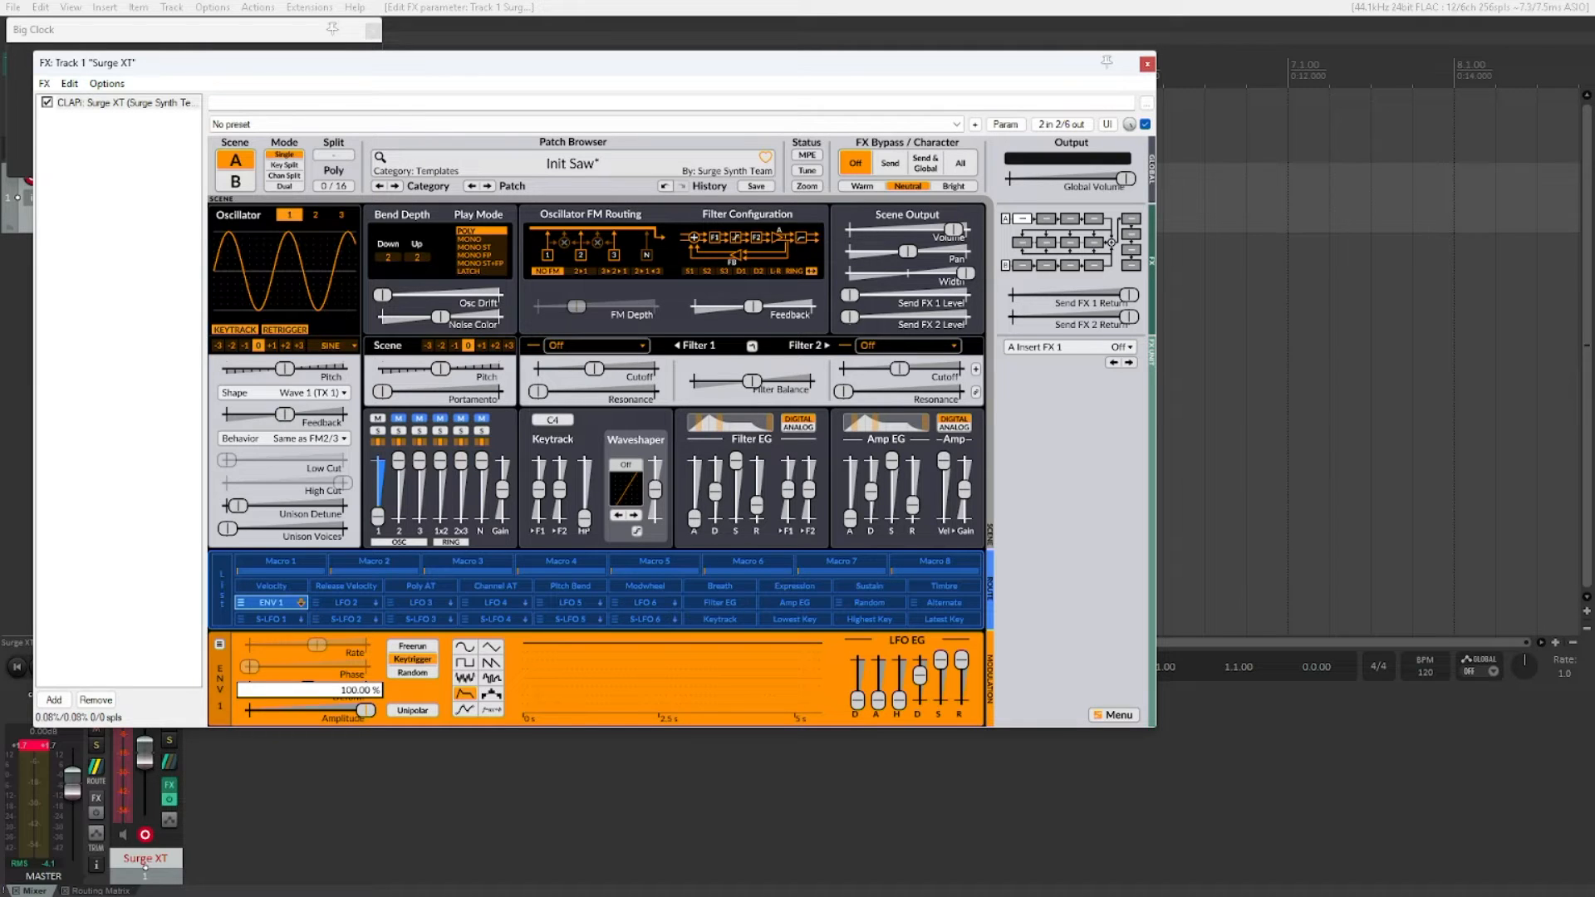
key(shift+Tab)
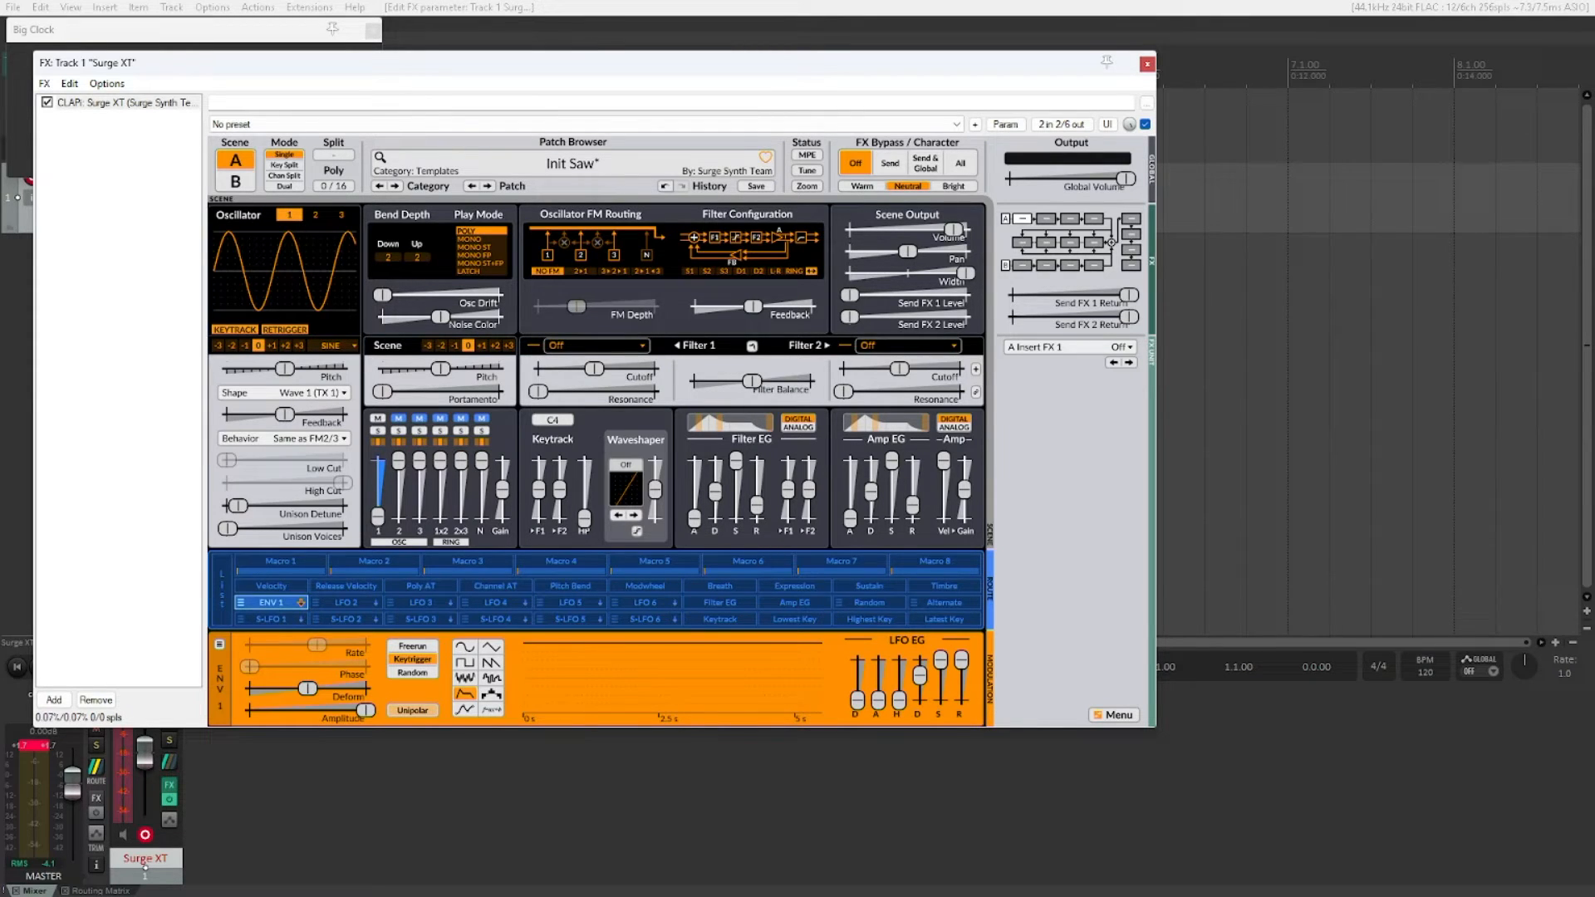
Set the hold time of envelope 1 to 0.1 s.
mouse_move(858, 699)
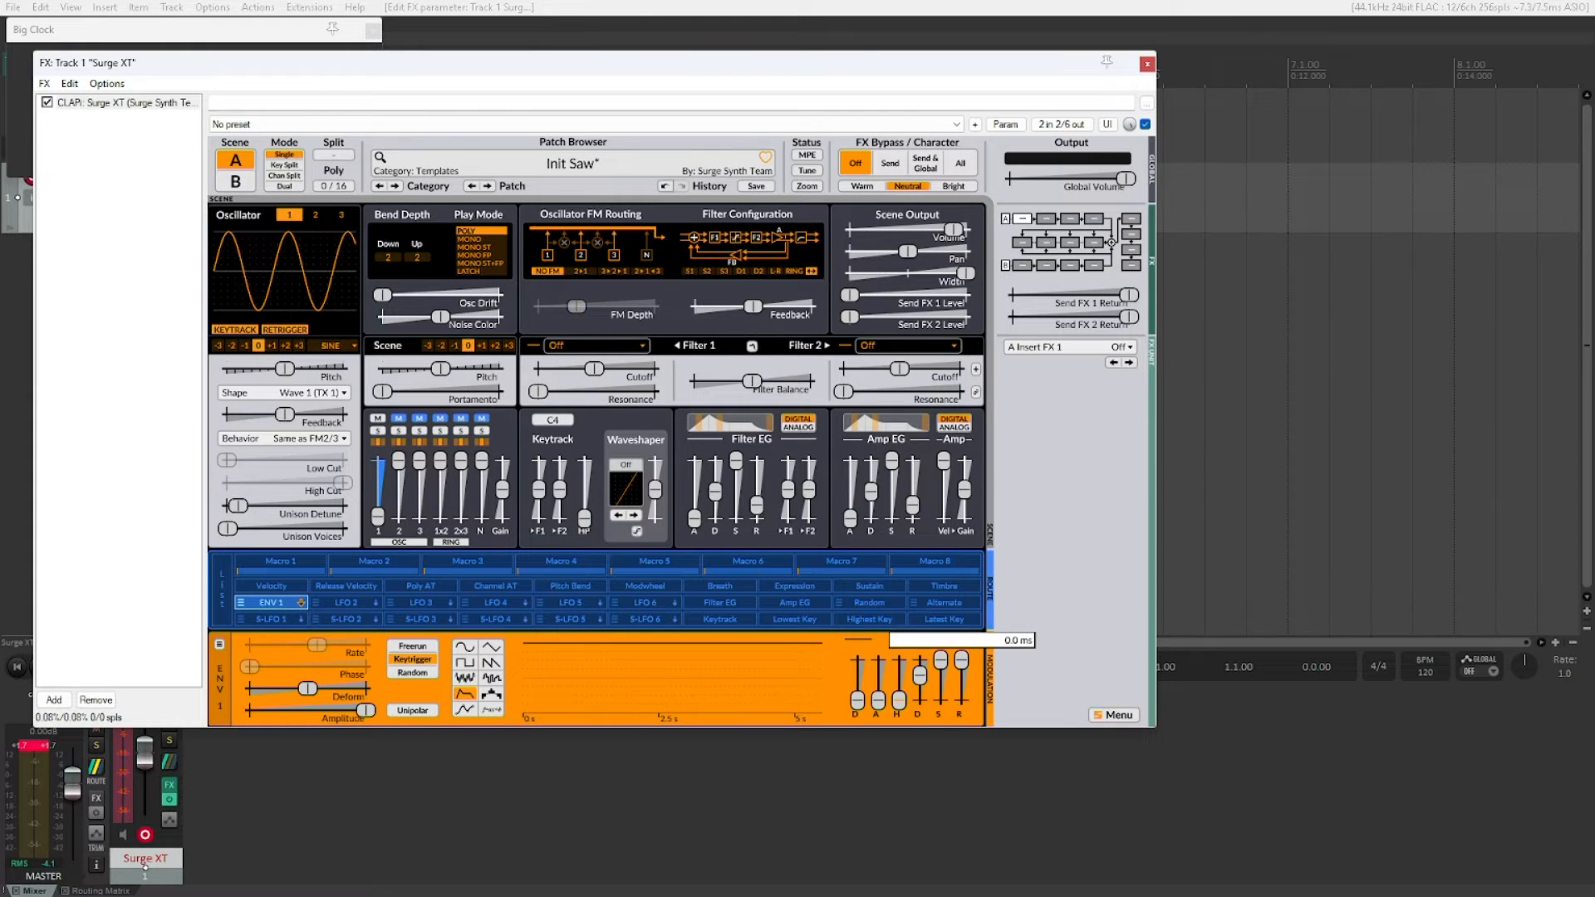
key(Return)
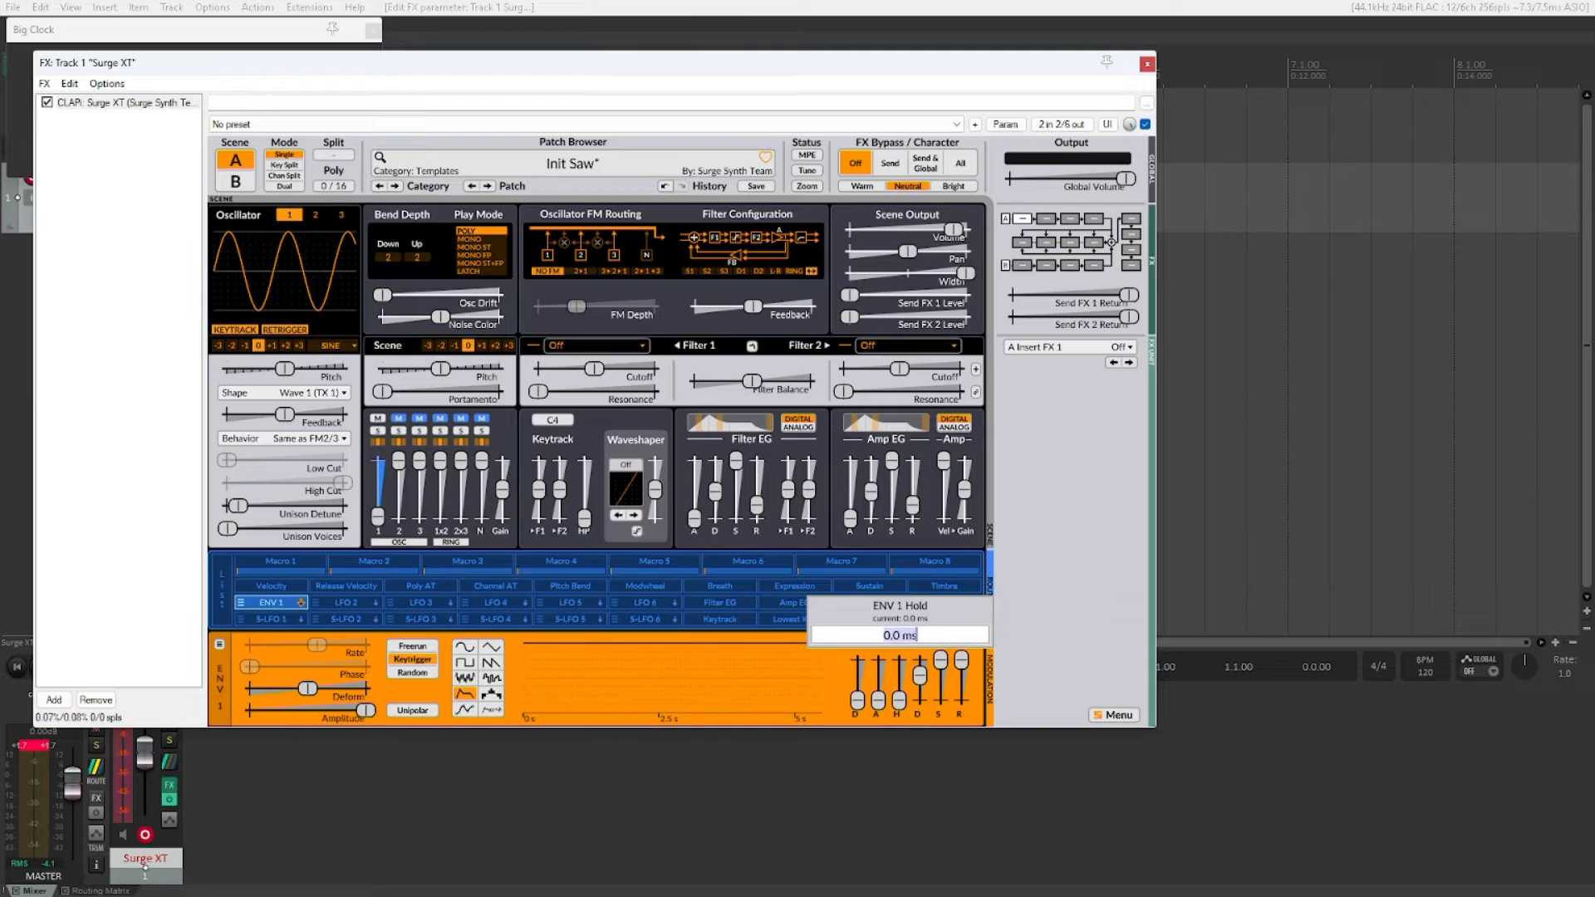
text(0.1)
key(Return)
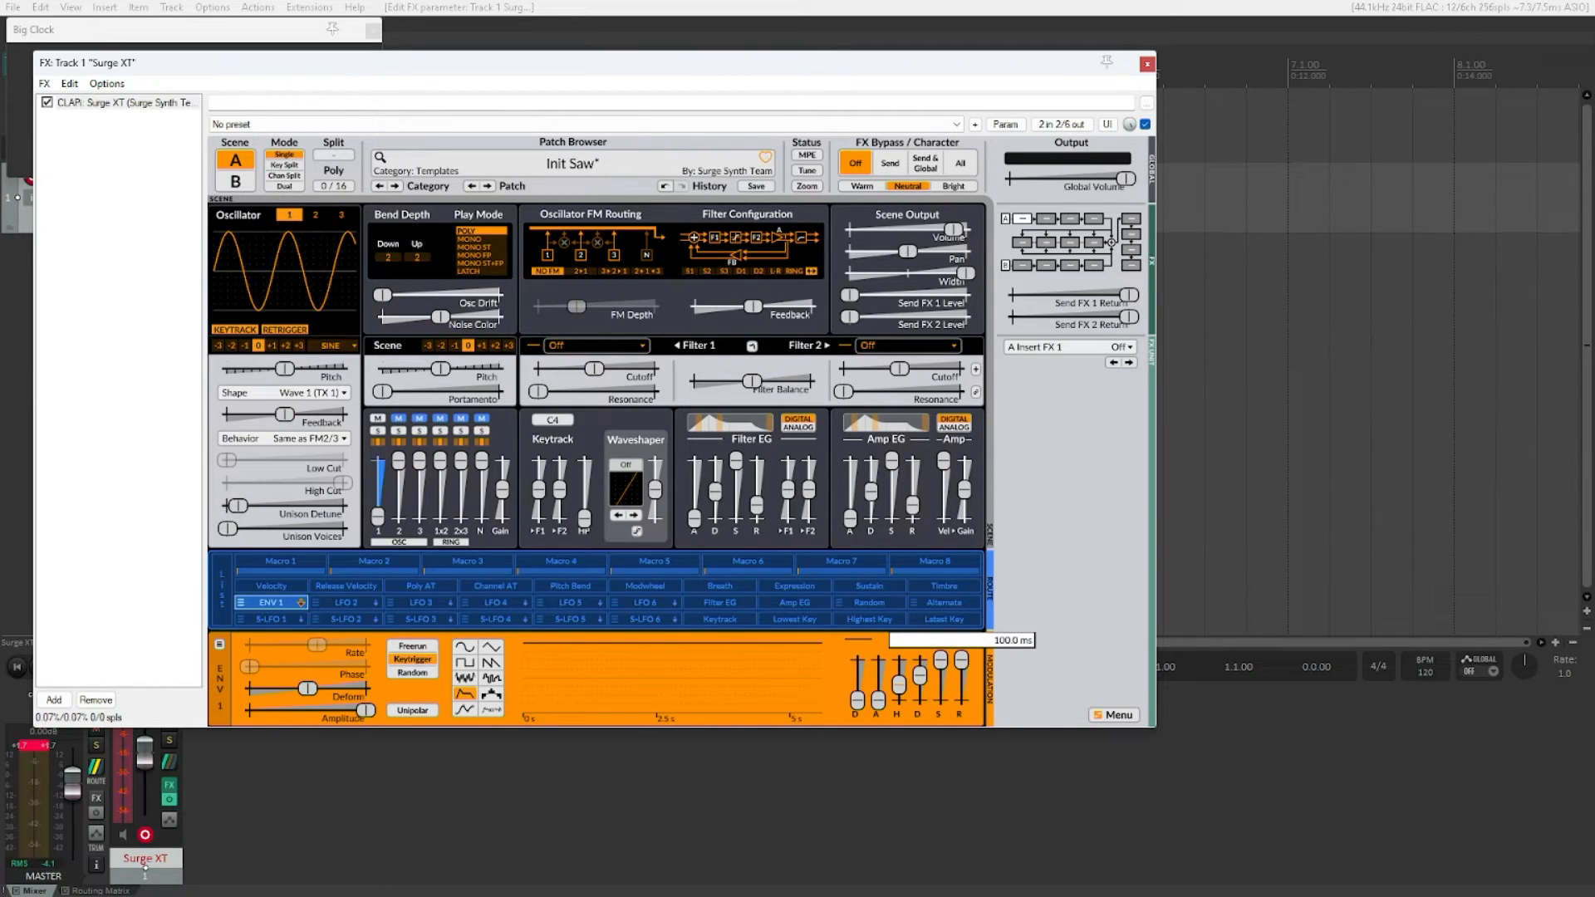
Set envelope 1's decay to 0.1 s and lower its sustain to the minimum.
key(Tab)
key(Return)
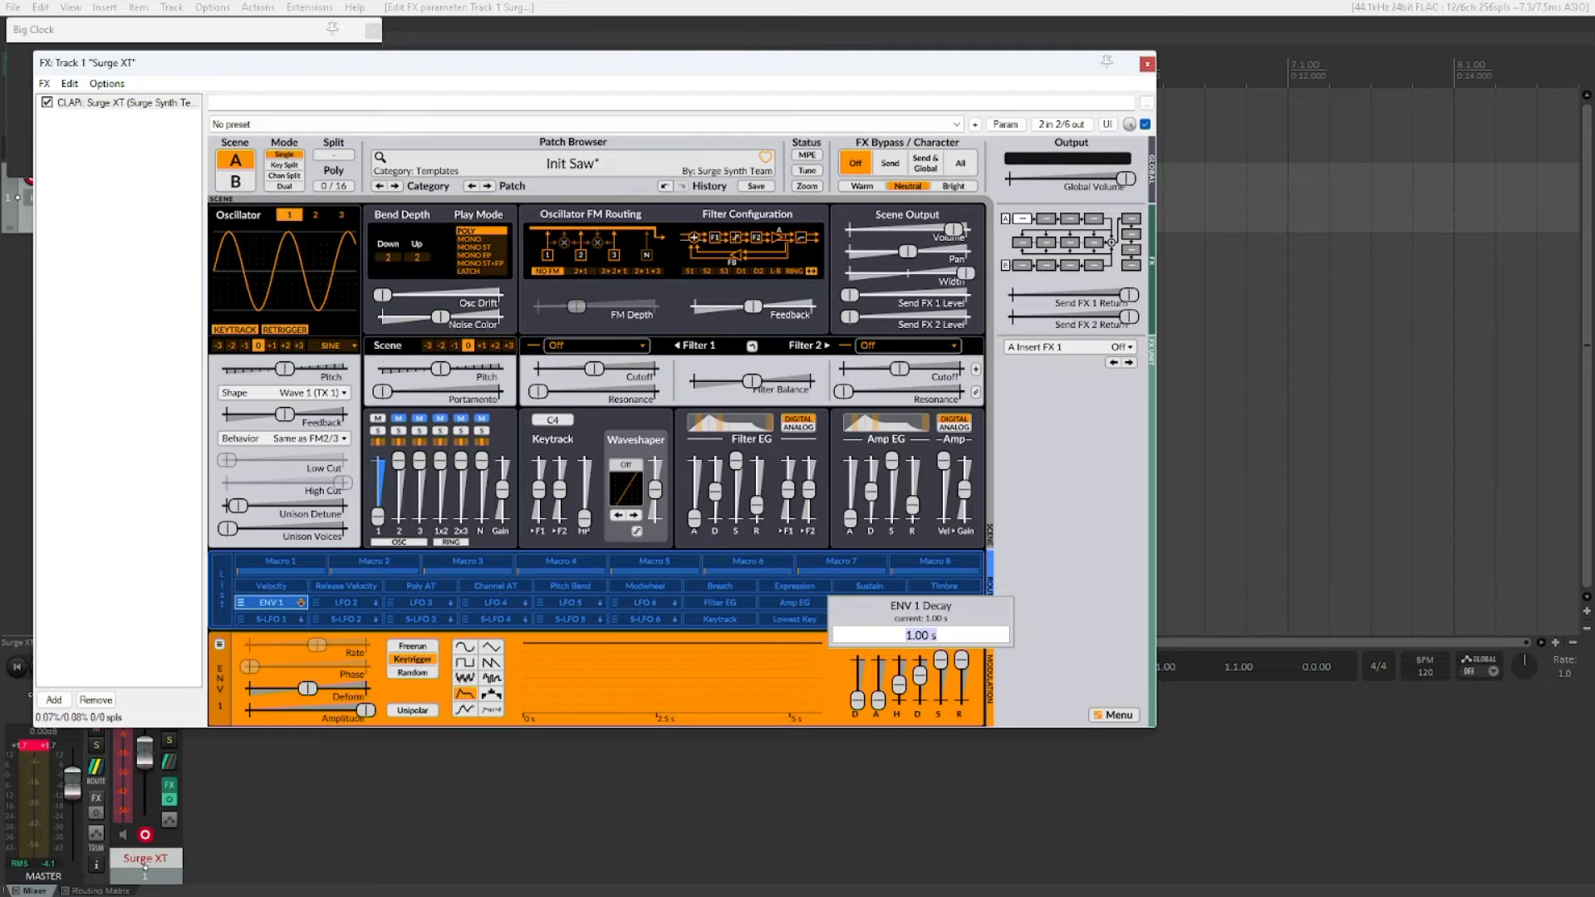
text(0.1)
key(Return)
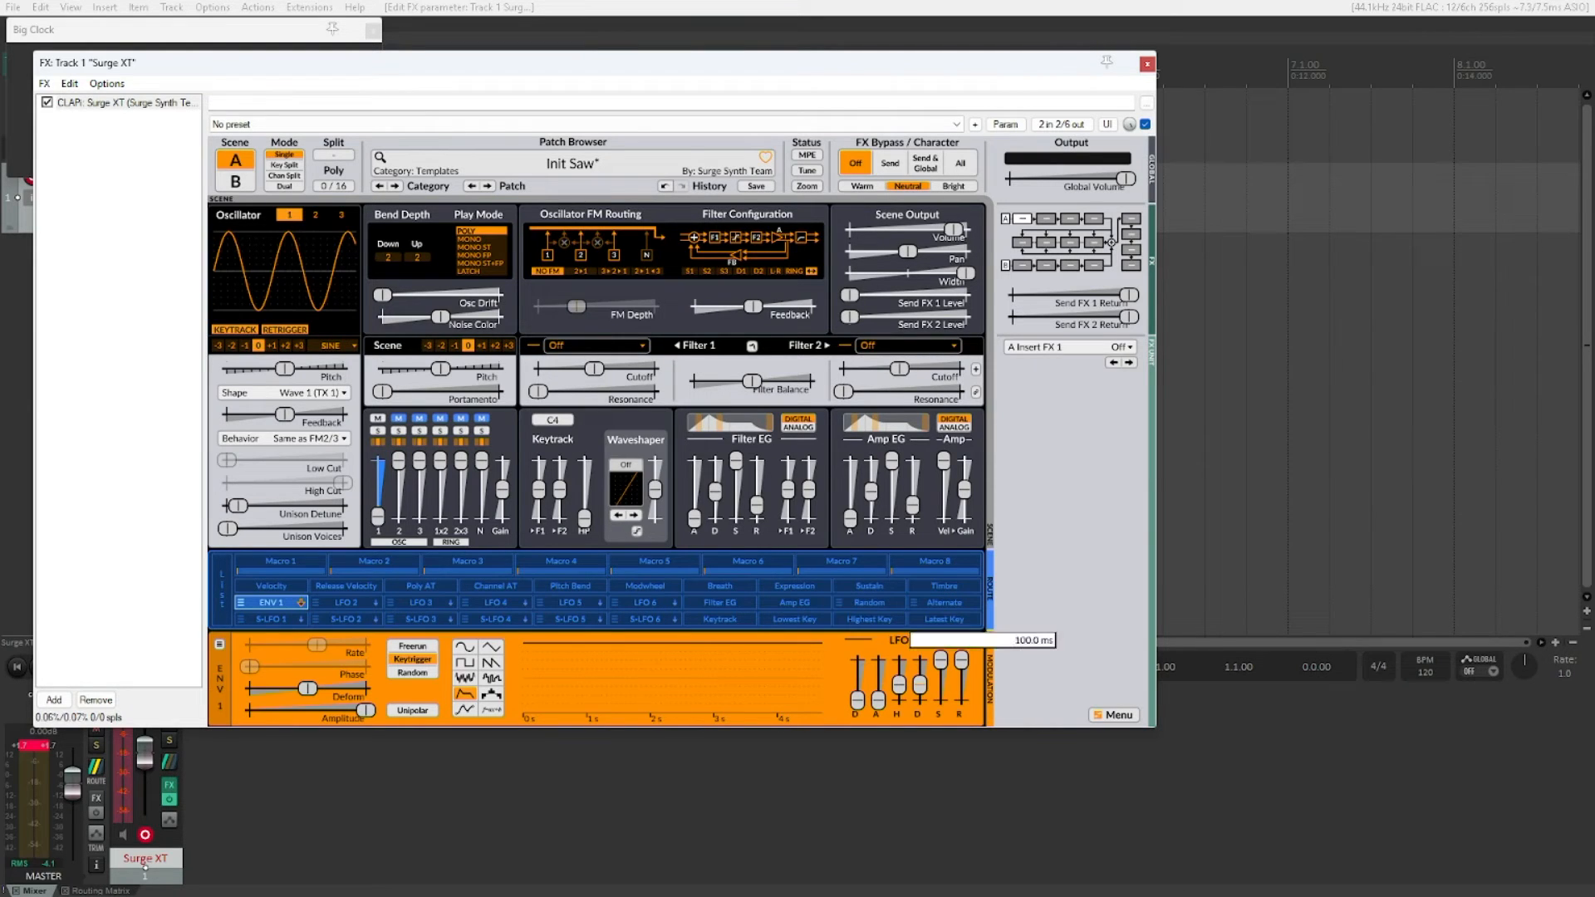
key(Tab)
drag(940, 661, 940, 688)
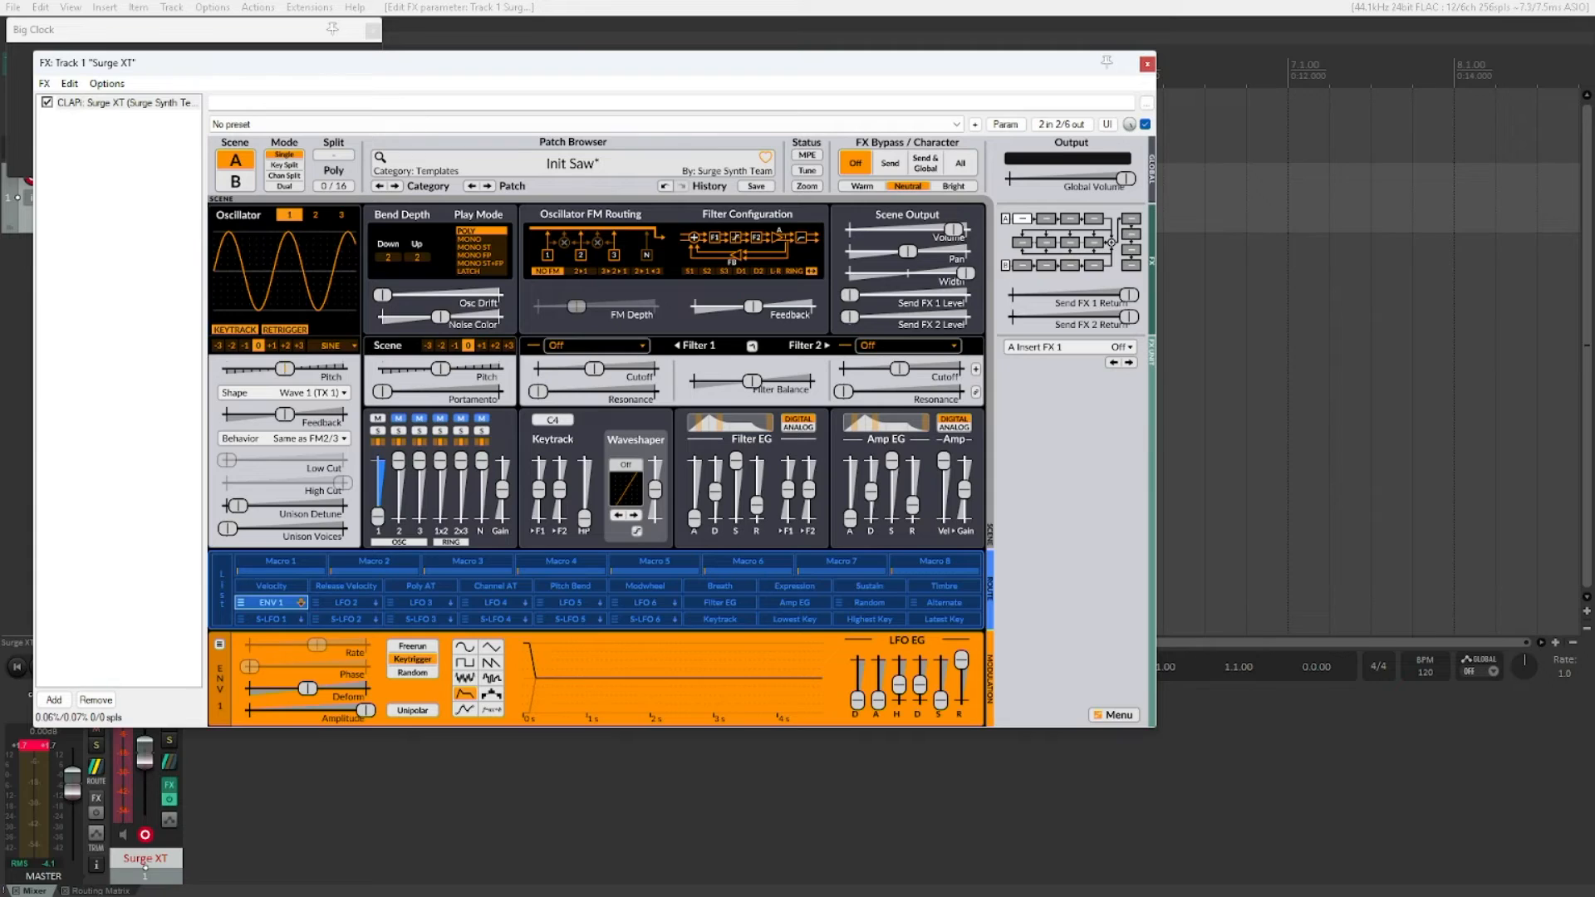
Try raising oscillator 1's pitch and reset it to its default.
mouse_move(285, 369)
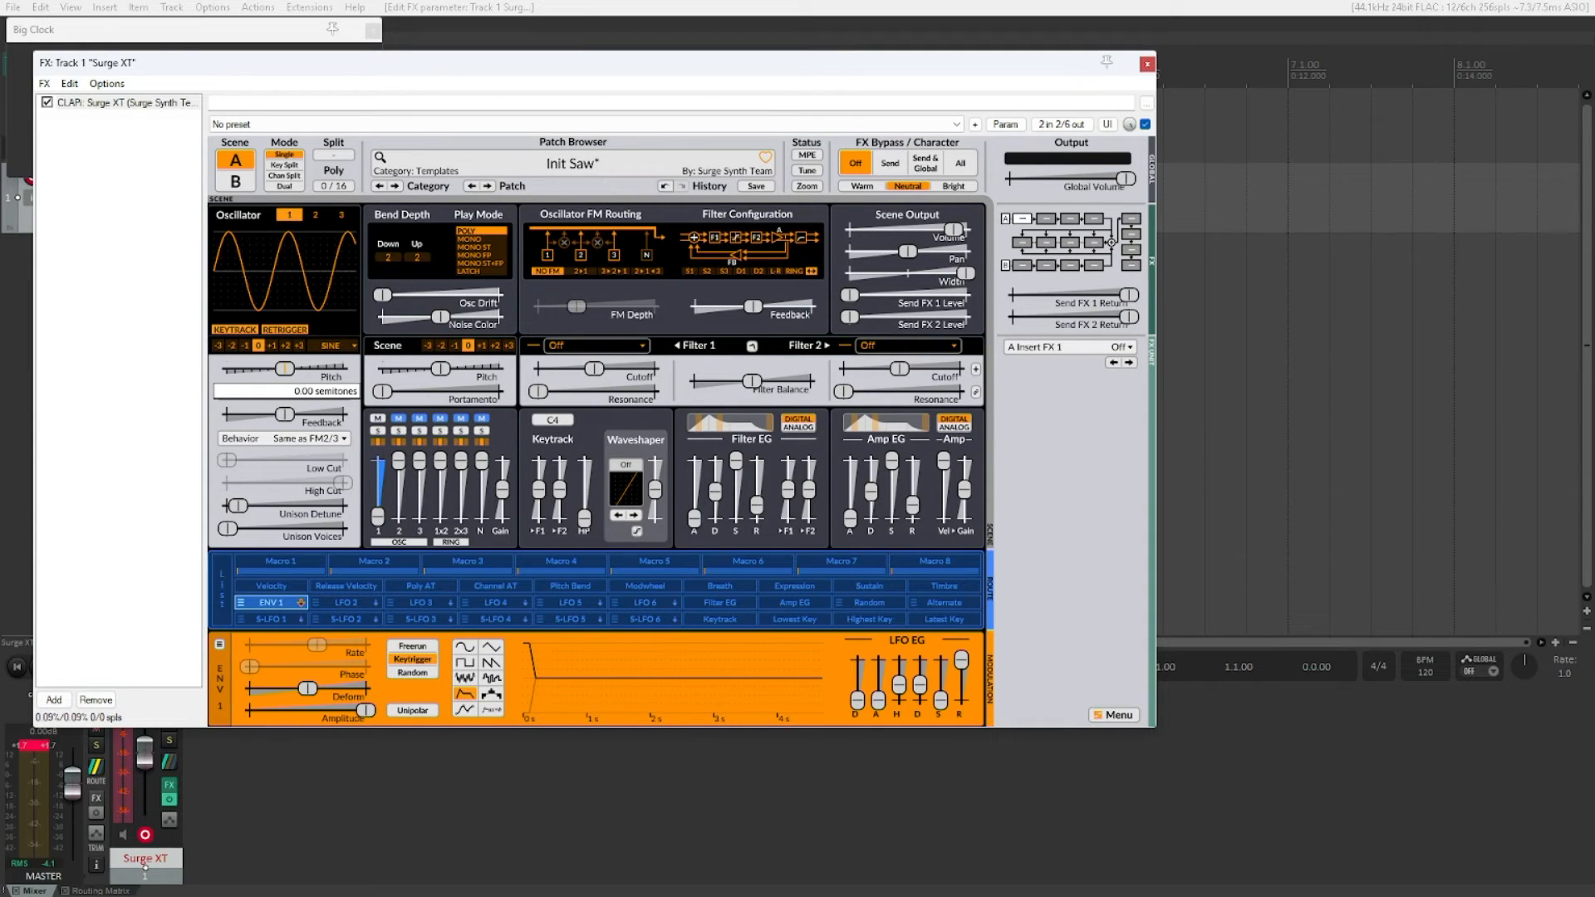
drag(285, 369, 343, 368)
double_click(343, 369)
Enable the extended range for oscillator 1's pitch.
key(shift+F10)
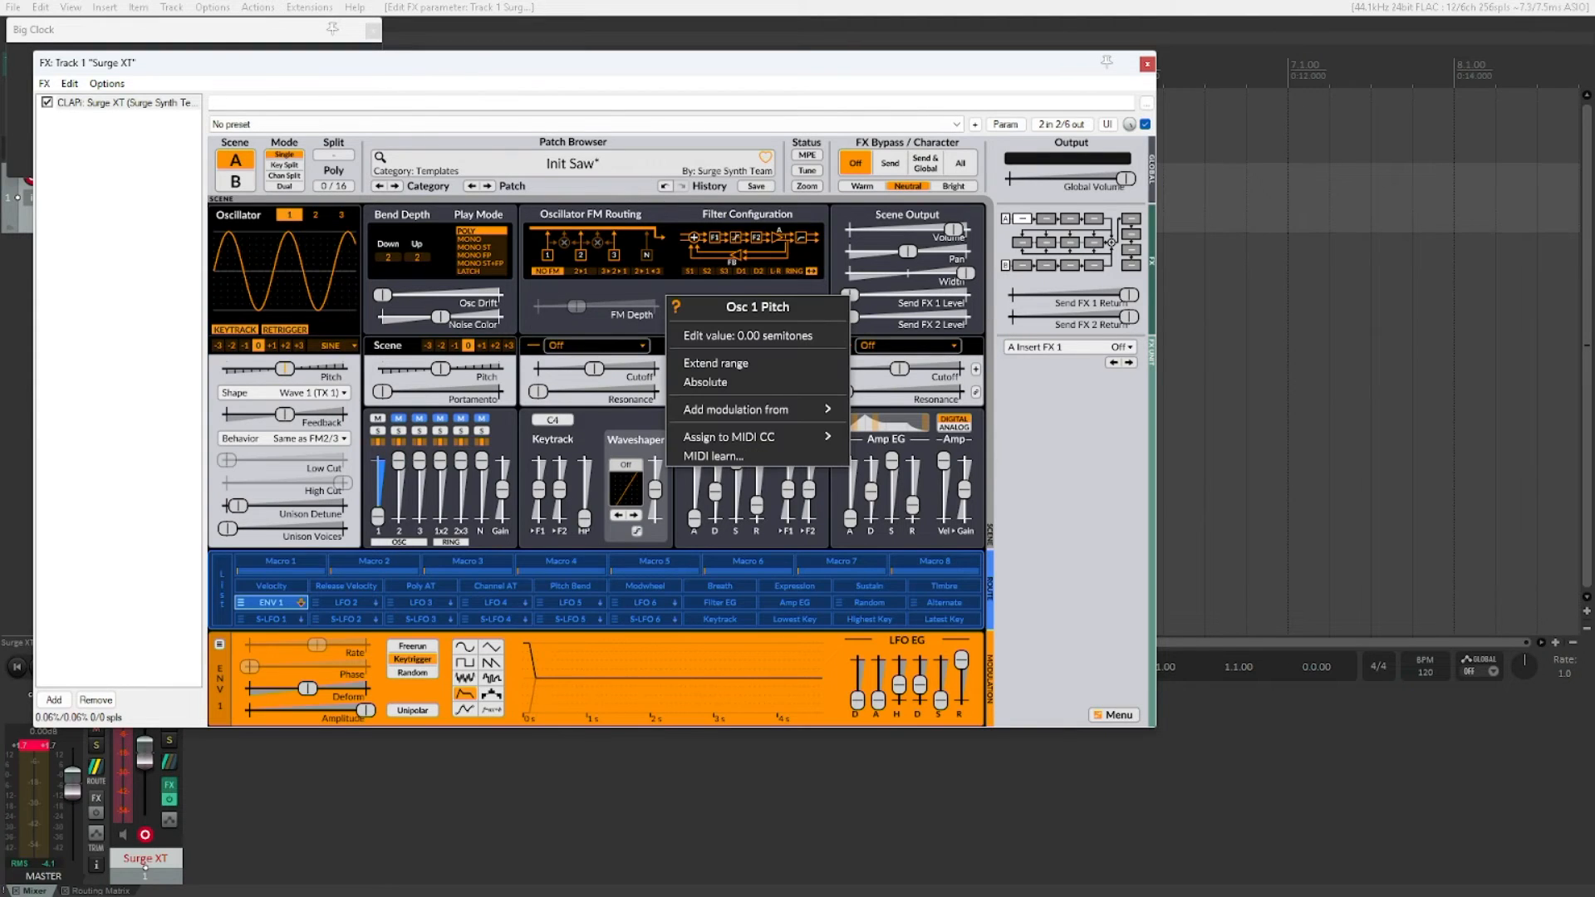
key(Down)
key(Down)
key(Down)
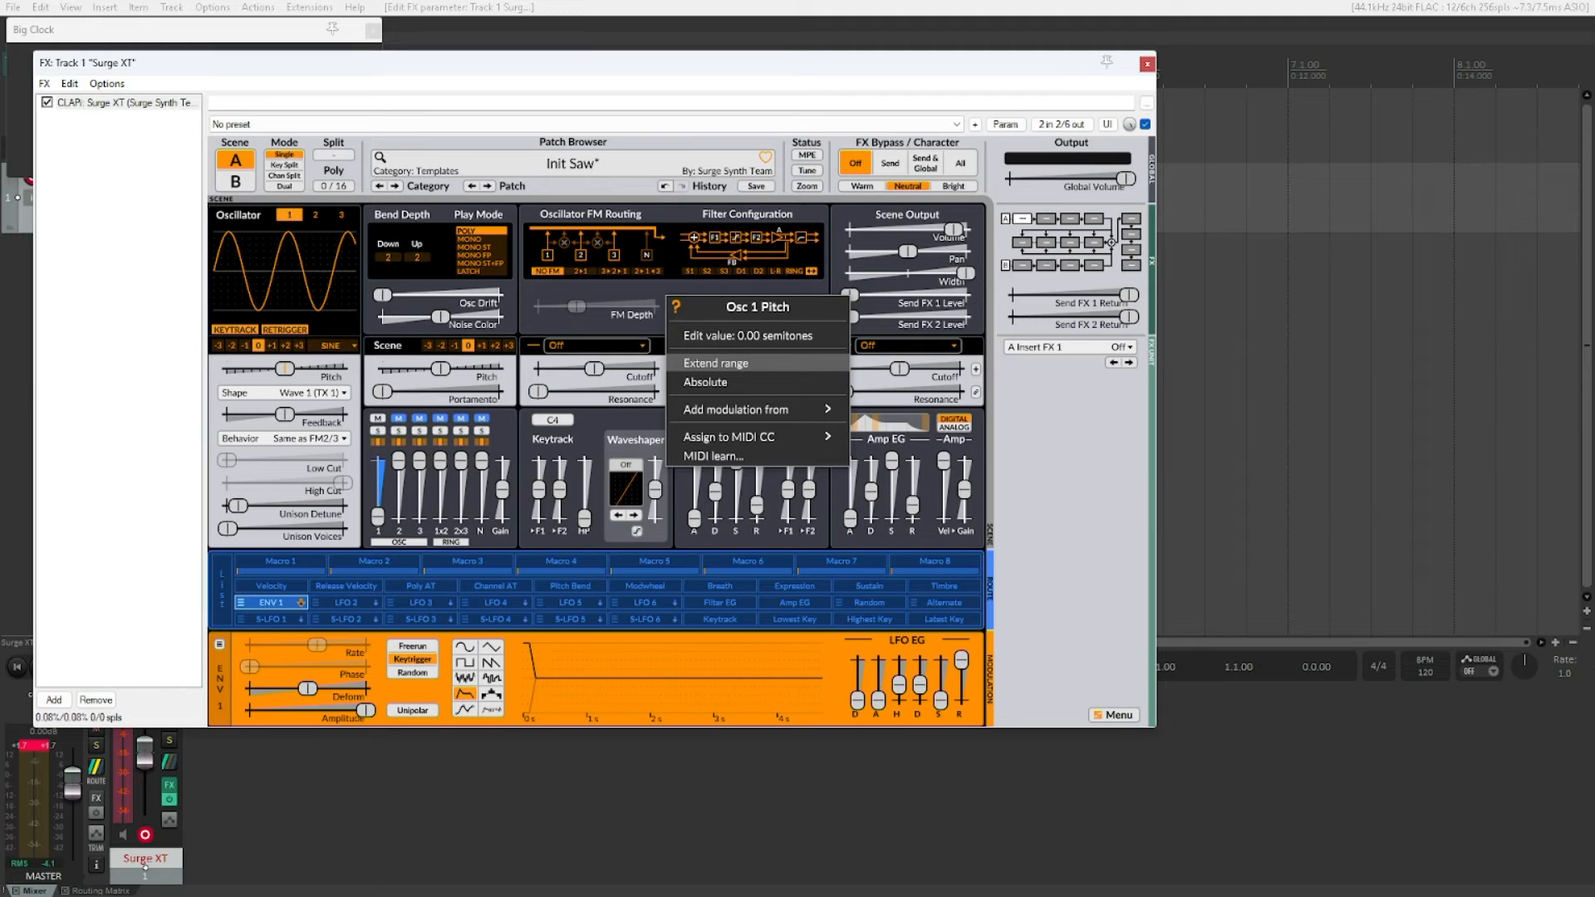
click(716, 363)
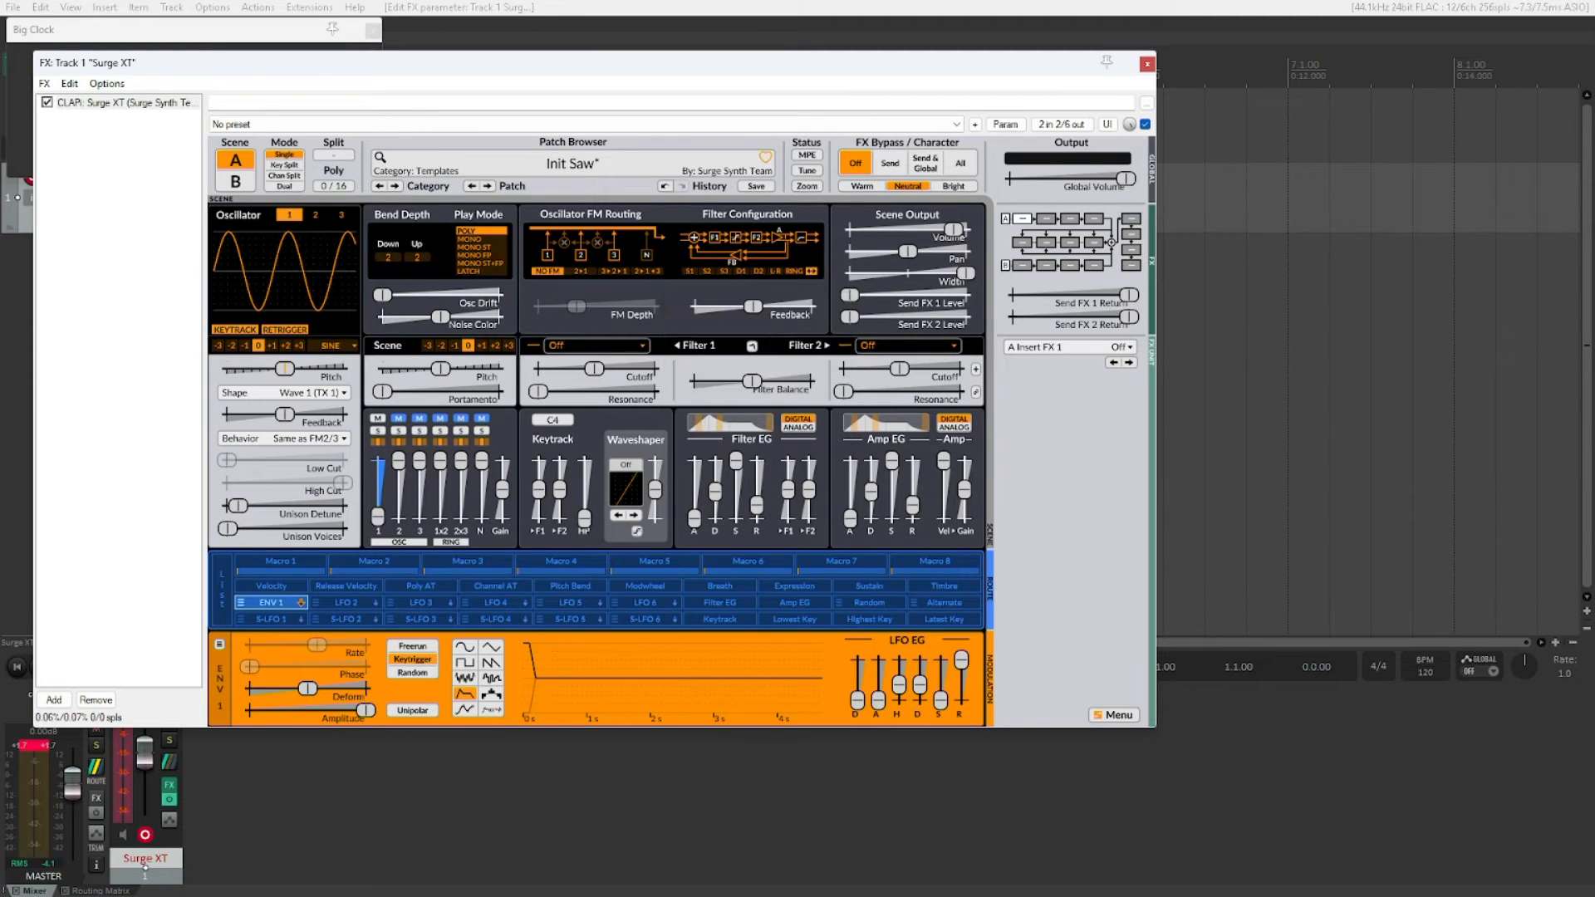
Try oscillator 1's pitch at 84 semitones and reset it to its default.
drag(285, 368, 343, 369)
mouse_move(343, 369)
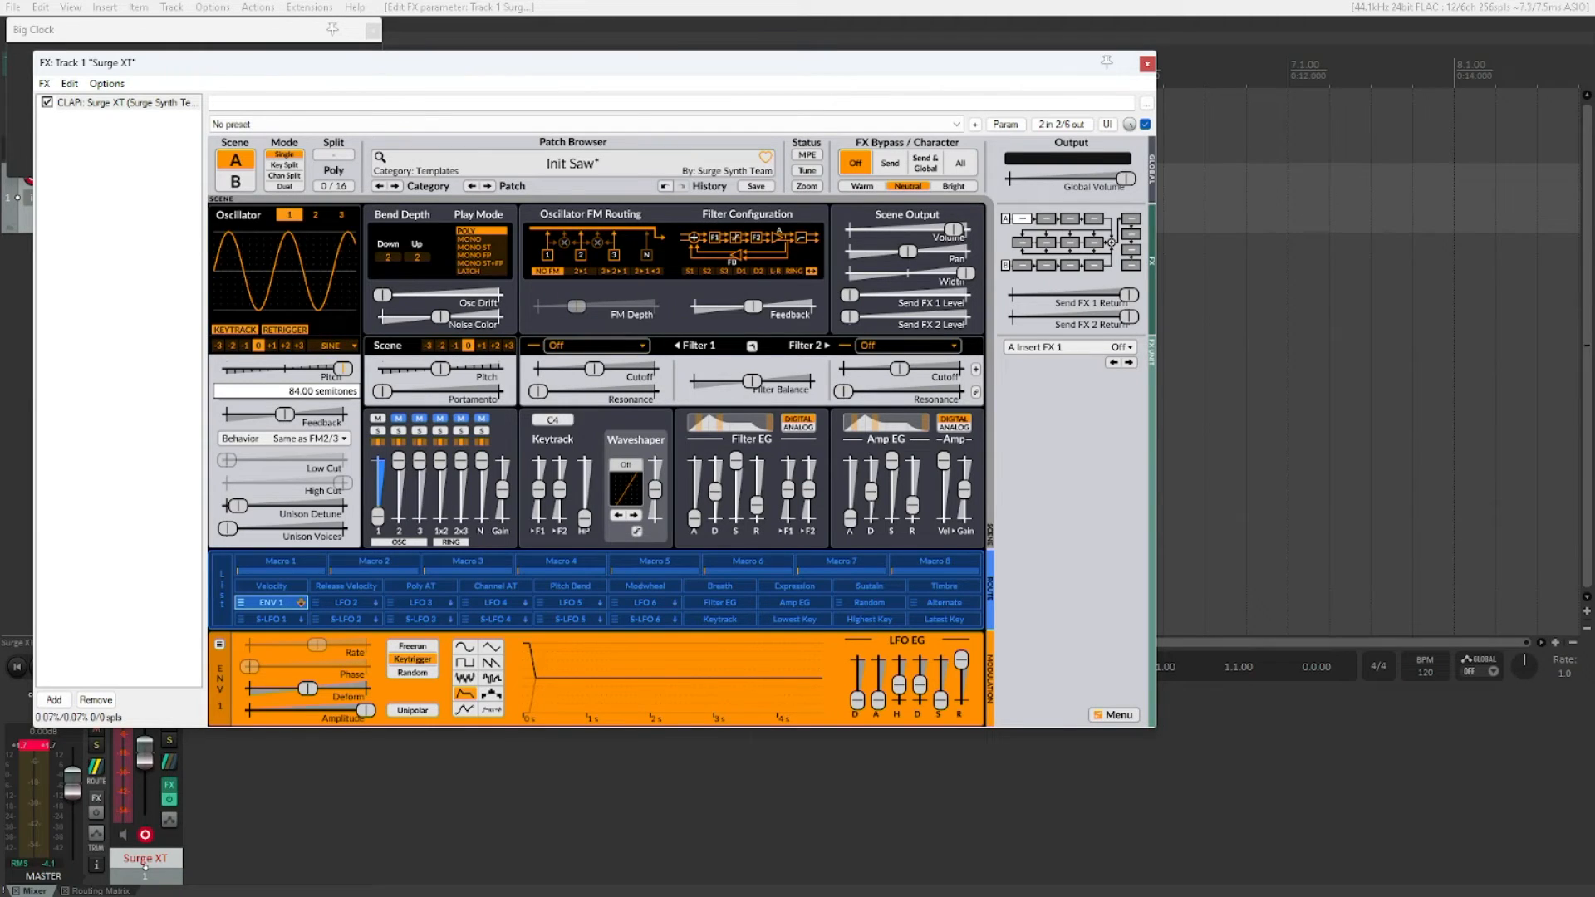
double_click(343, 369)
Modulate oscillator 1's pitch from Voice LFO 2 with a depth of 30 semitones and check the routing in the modulation list.
right_click(285, 369)
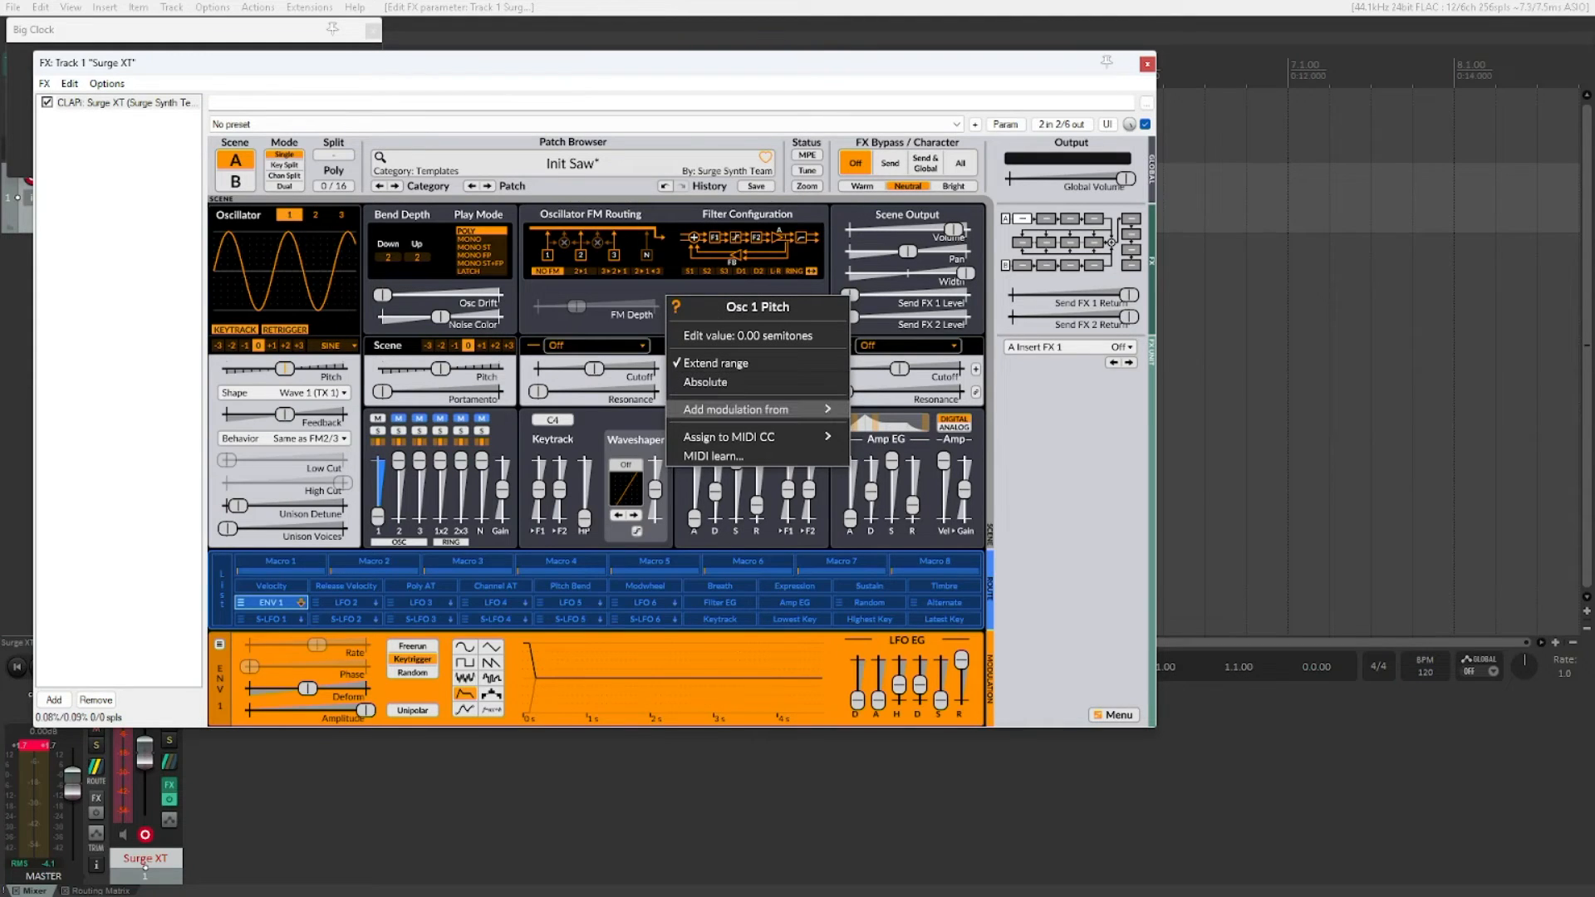
mouse_move(736, 409)
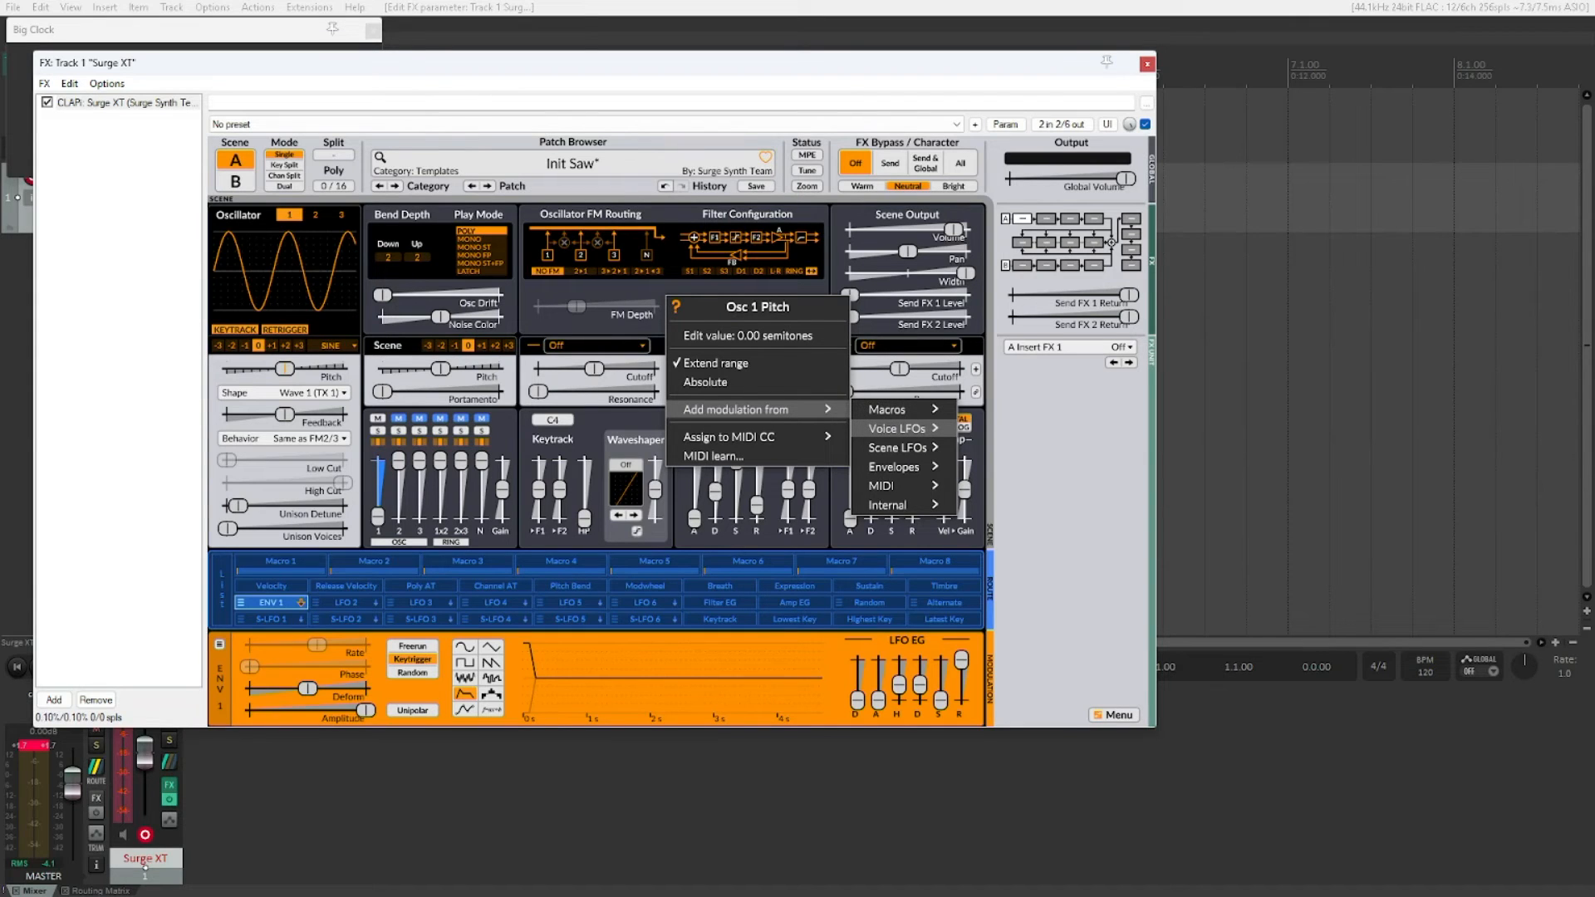
mouse_move(897, 429)
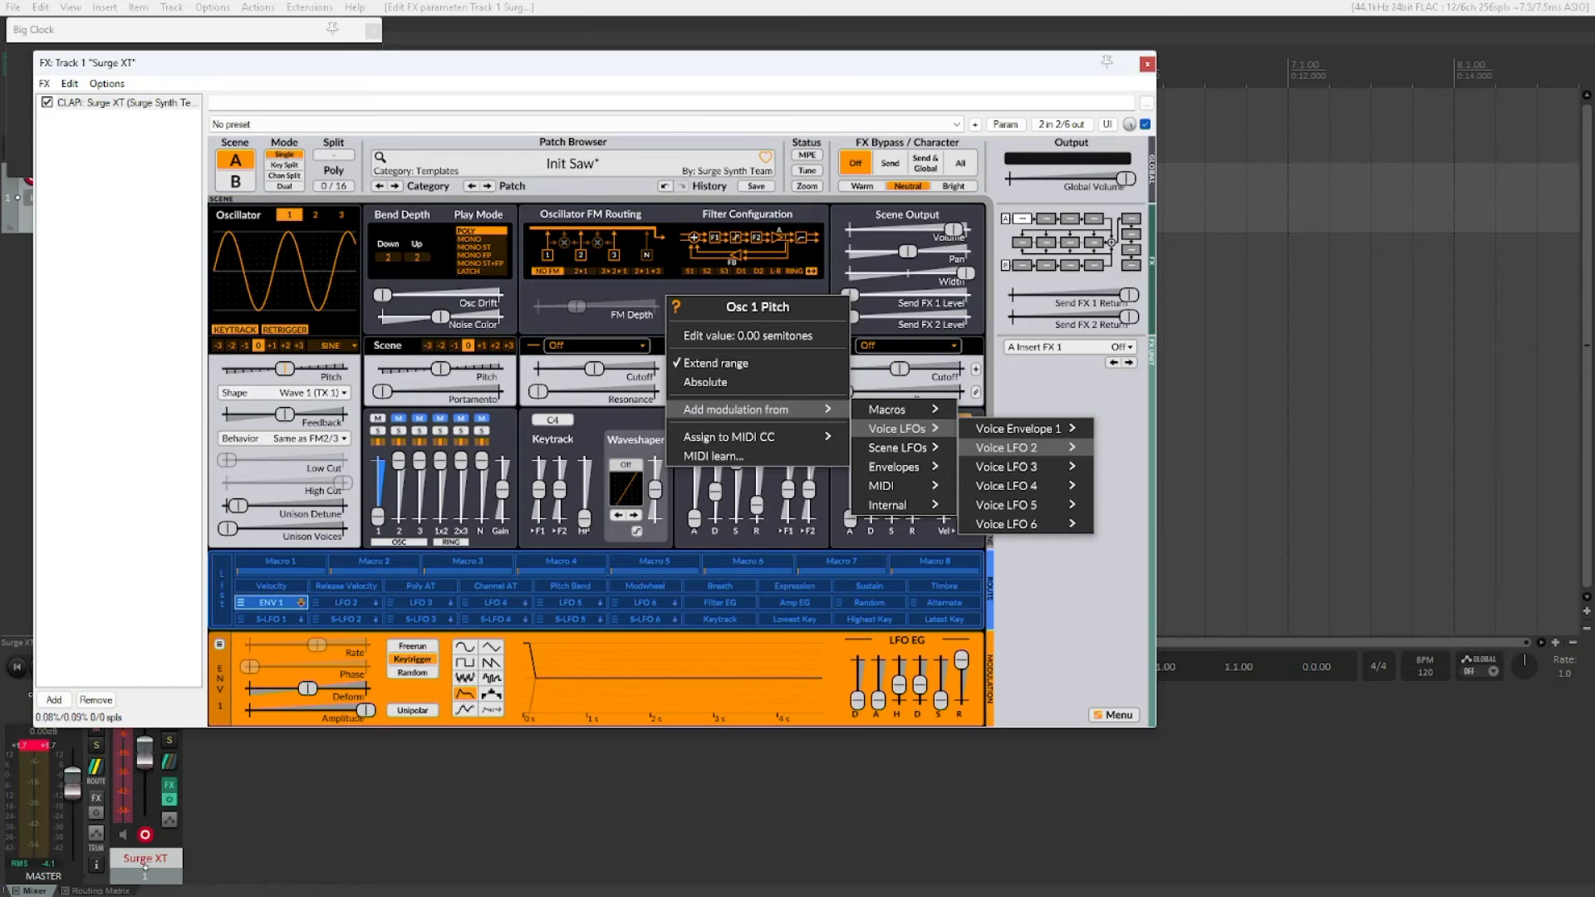
key(Right)
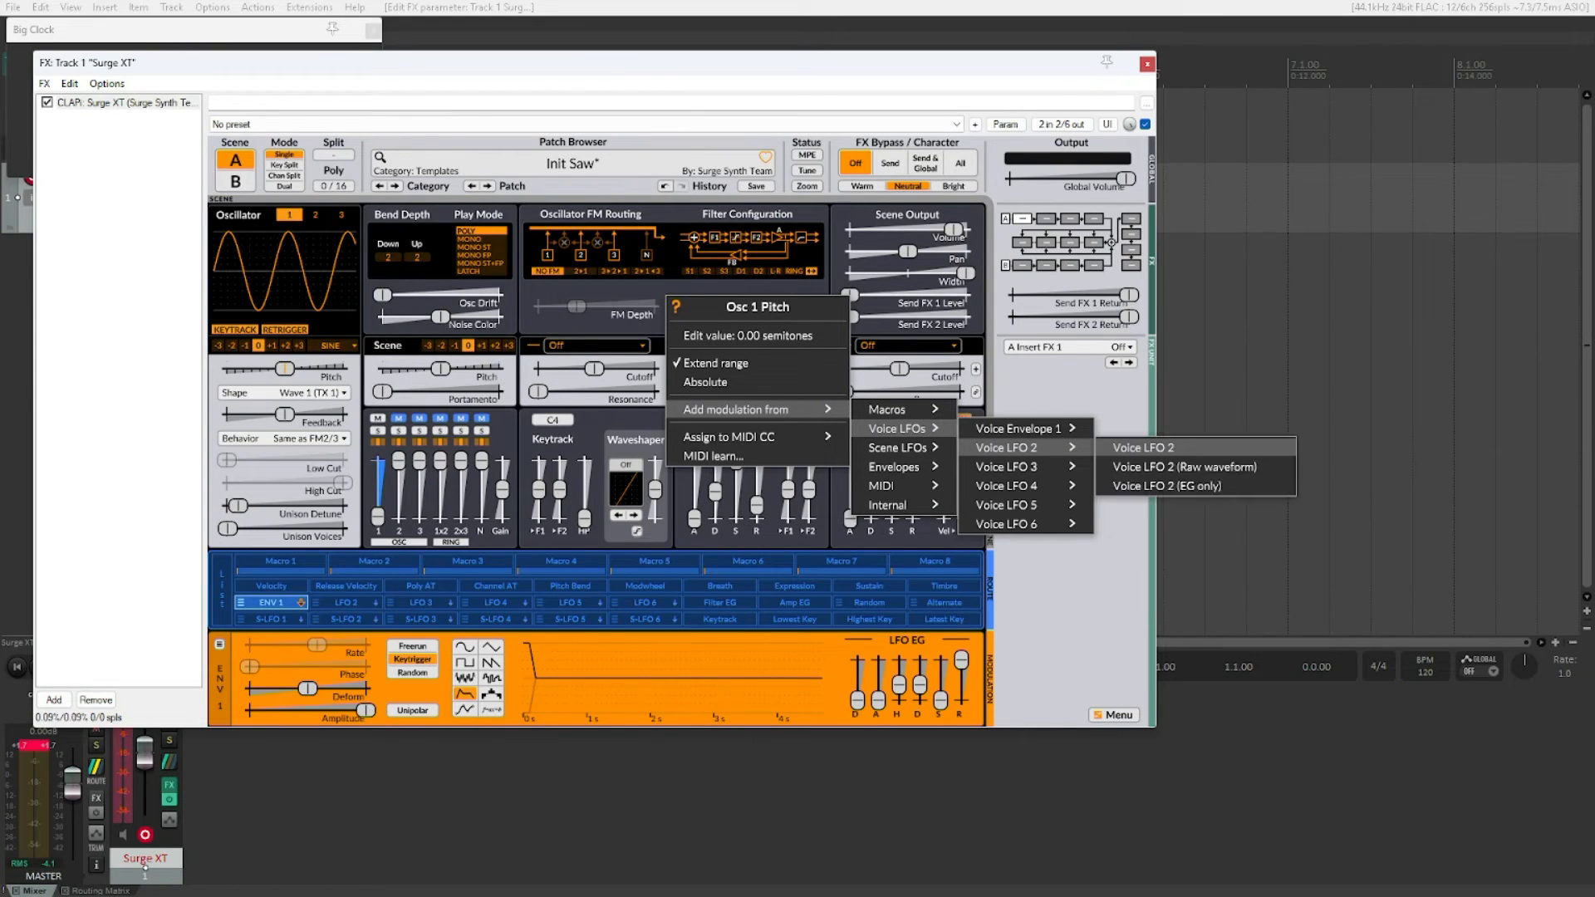
key(Return)
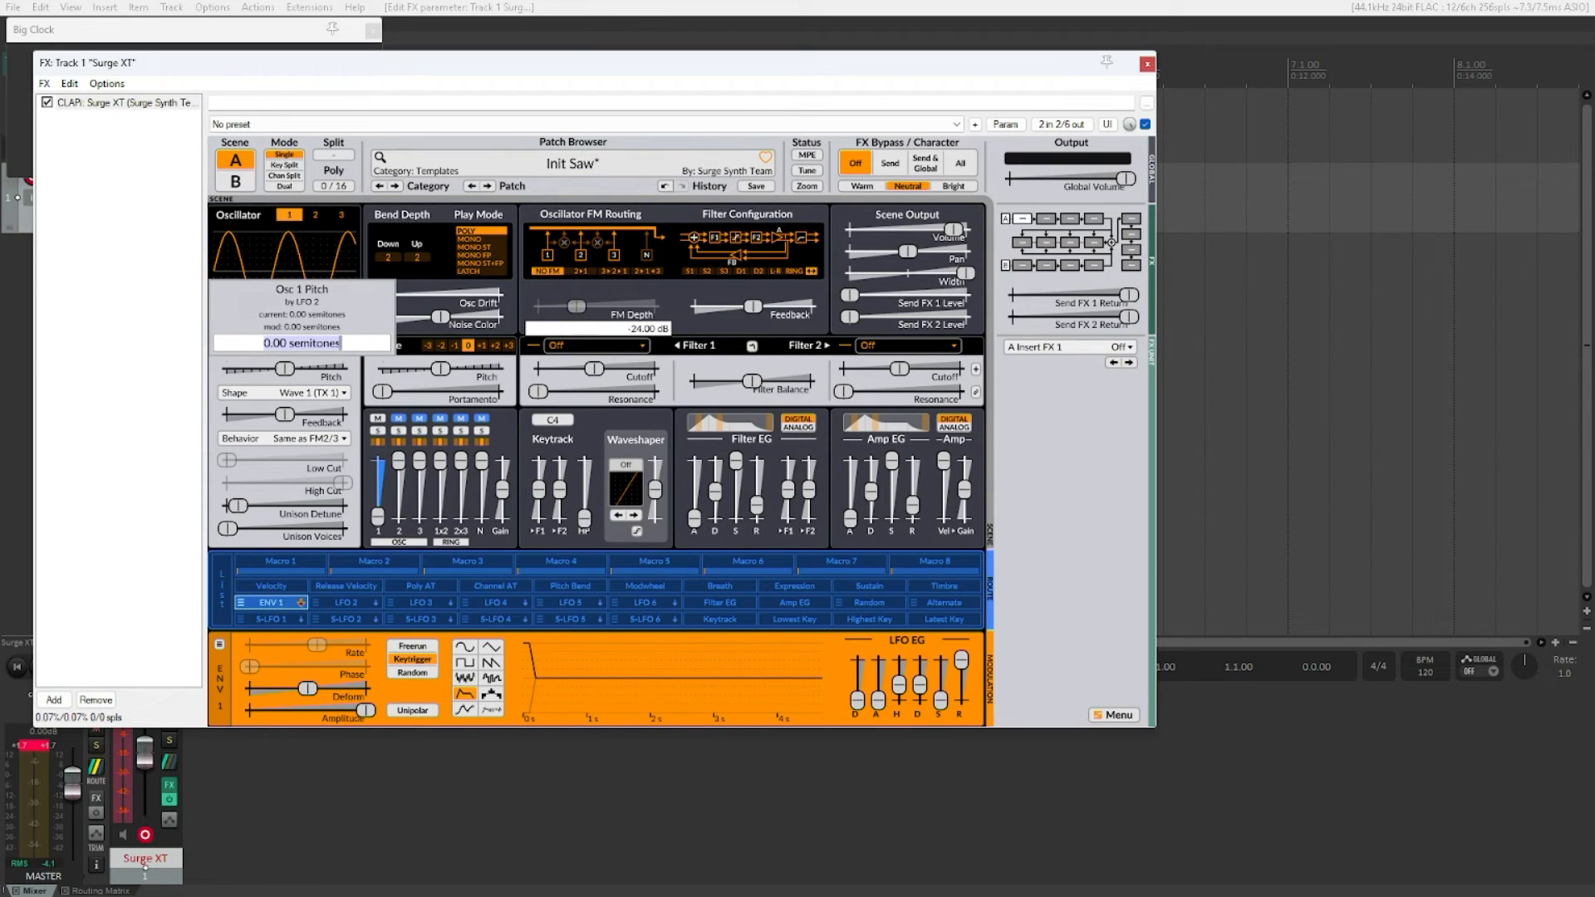
text(30)
key(Return)
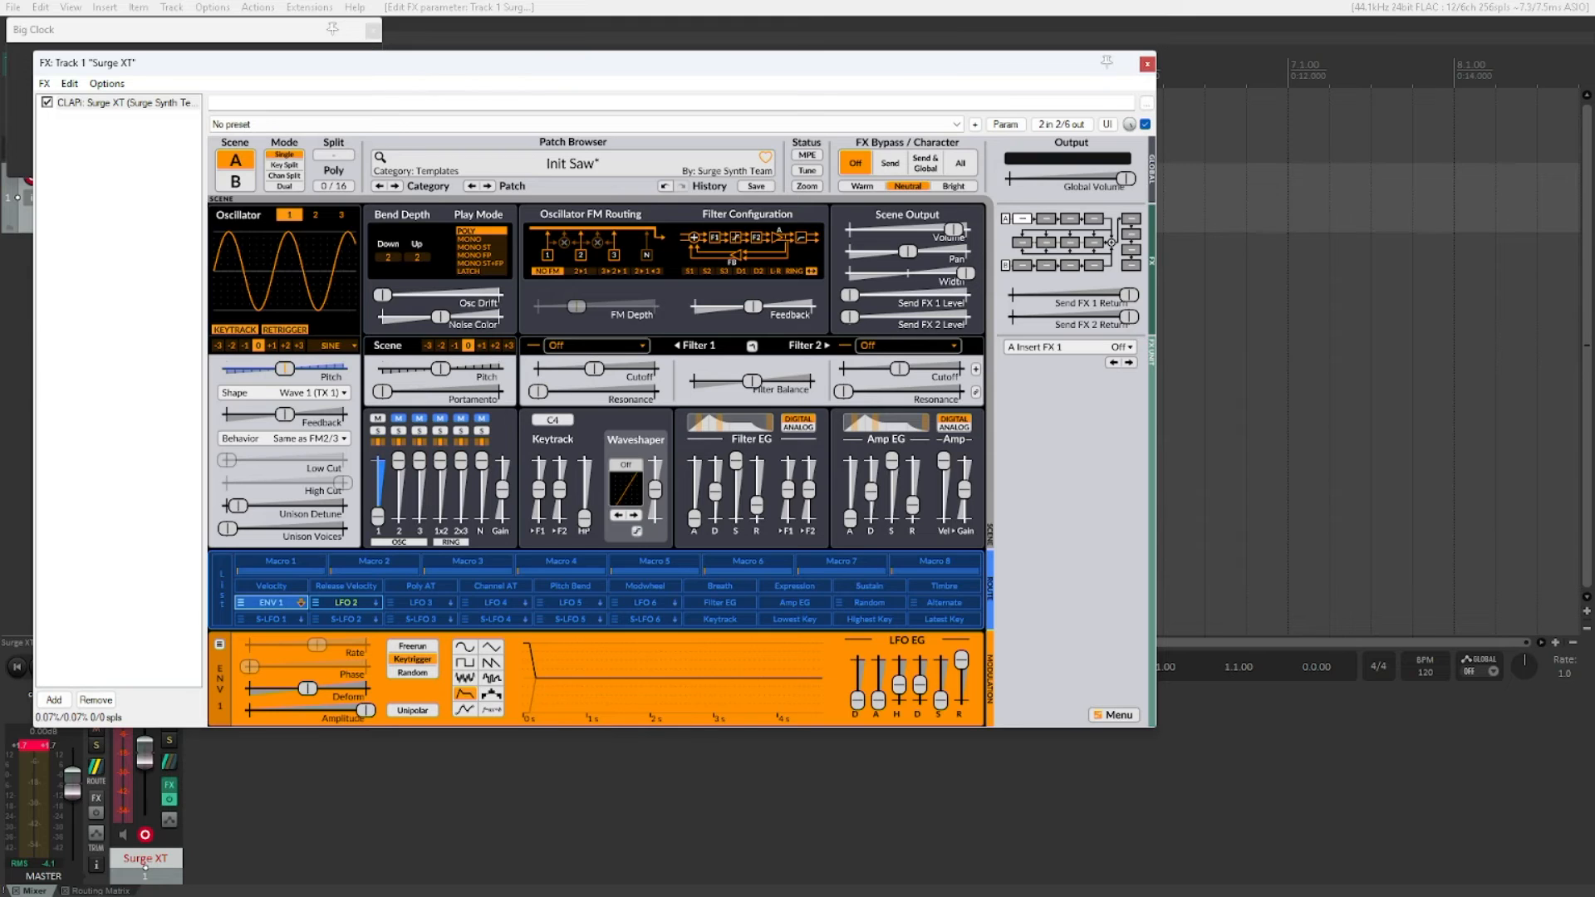
key(alt+m)
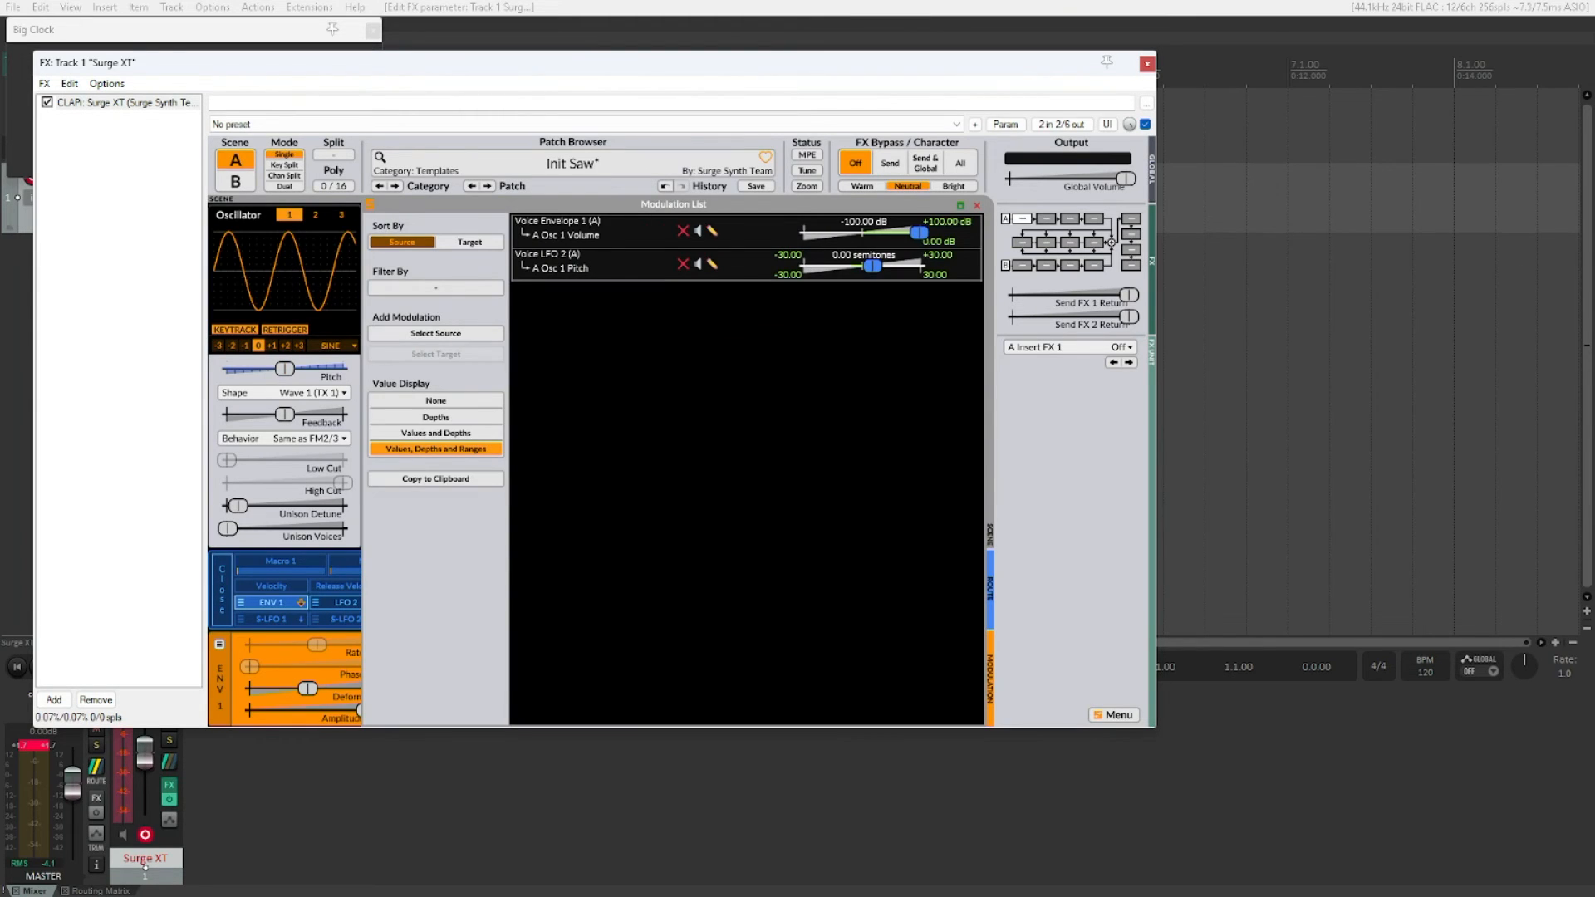
key(alt+m)
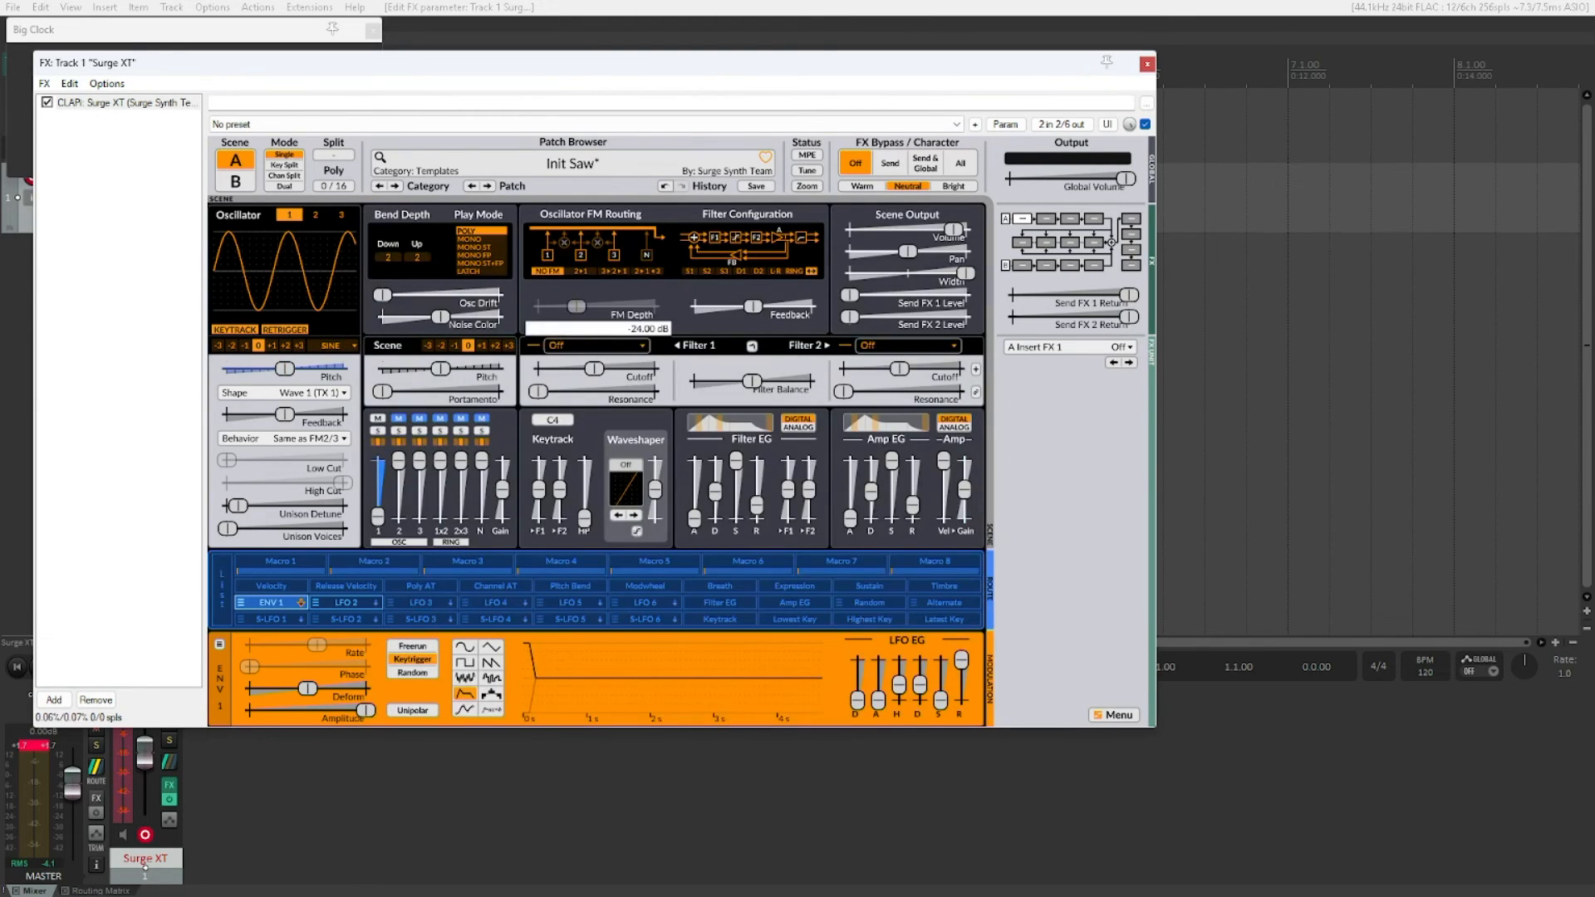
Select LFO 2 for editing and change its shape to Envelope.
key(Tab)
key(shift+Tab)
key(shift+Tab)
key(Return)
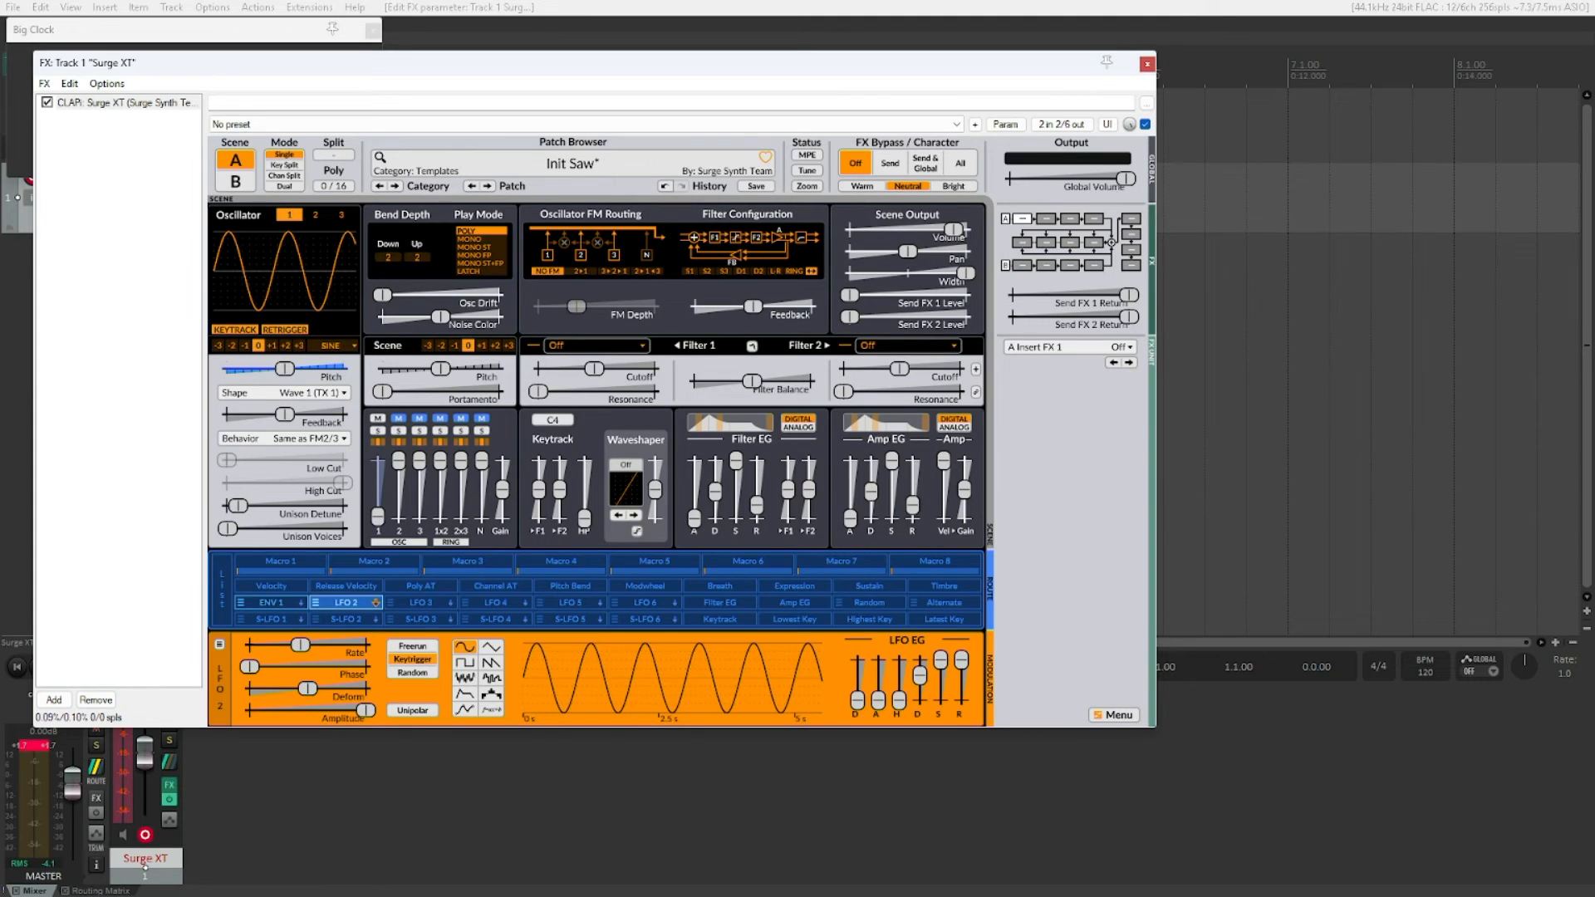
click(465, 694)
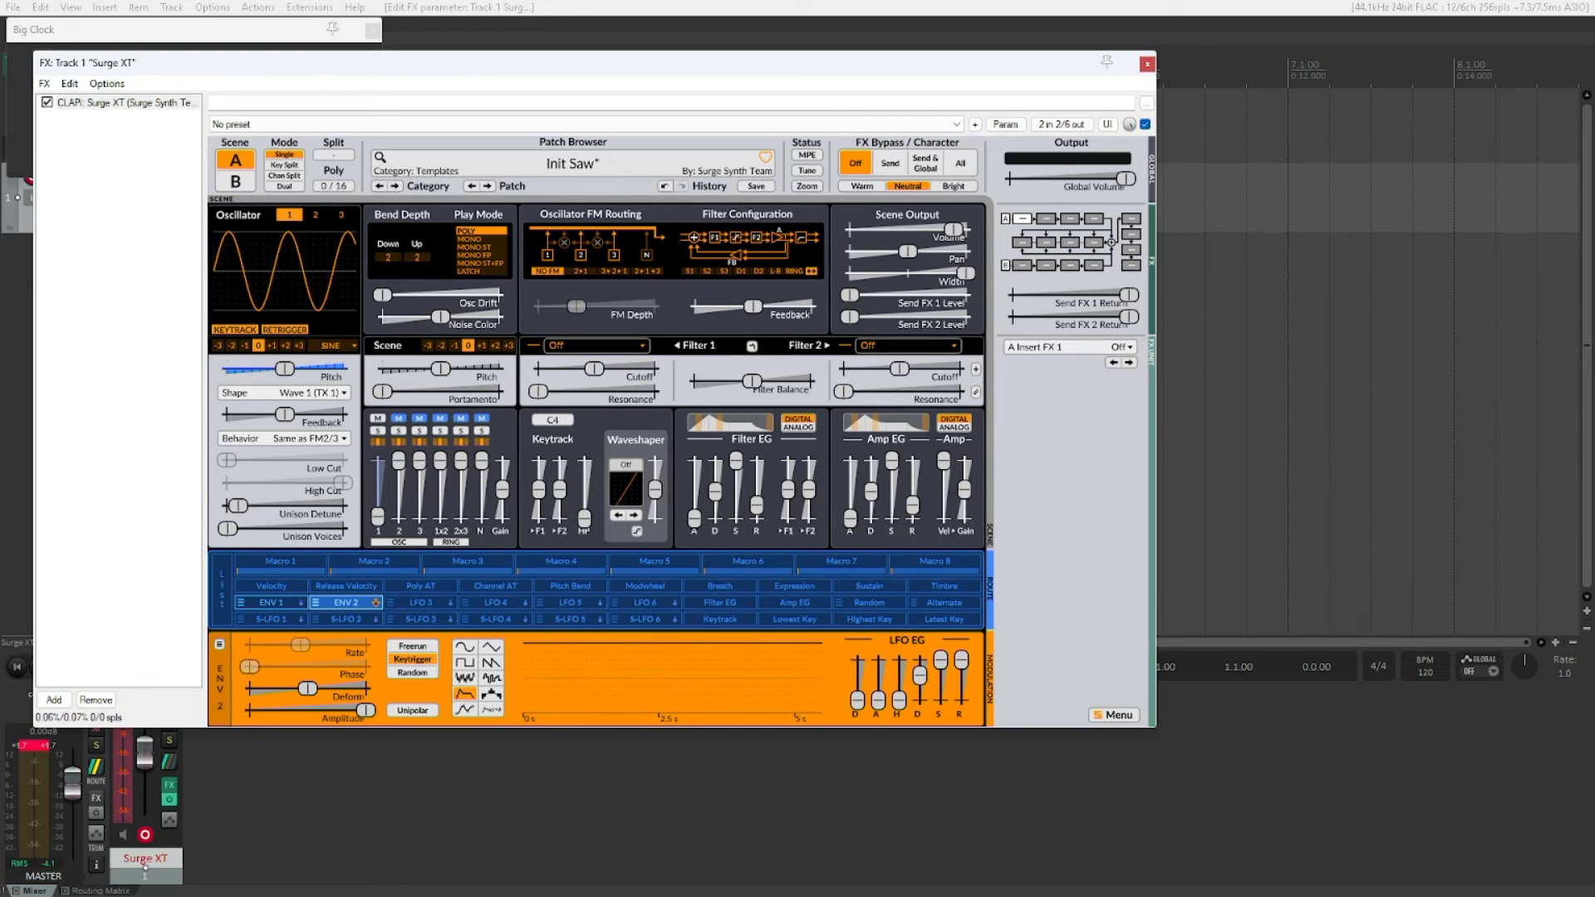
Set envelope 2's decay to 0.1 s and lower its sustain to the minimum.
mouse_move(365, 711)
click(412, 711)
mouse_move(857, 700)
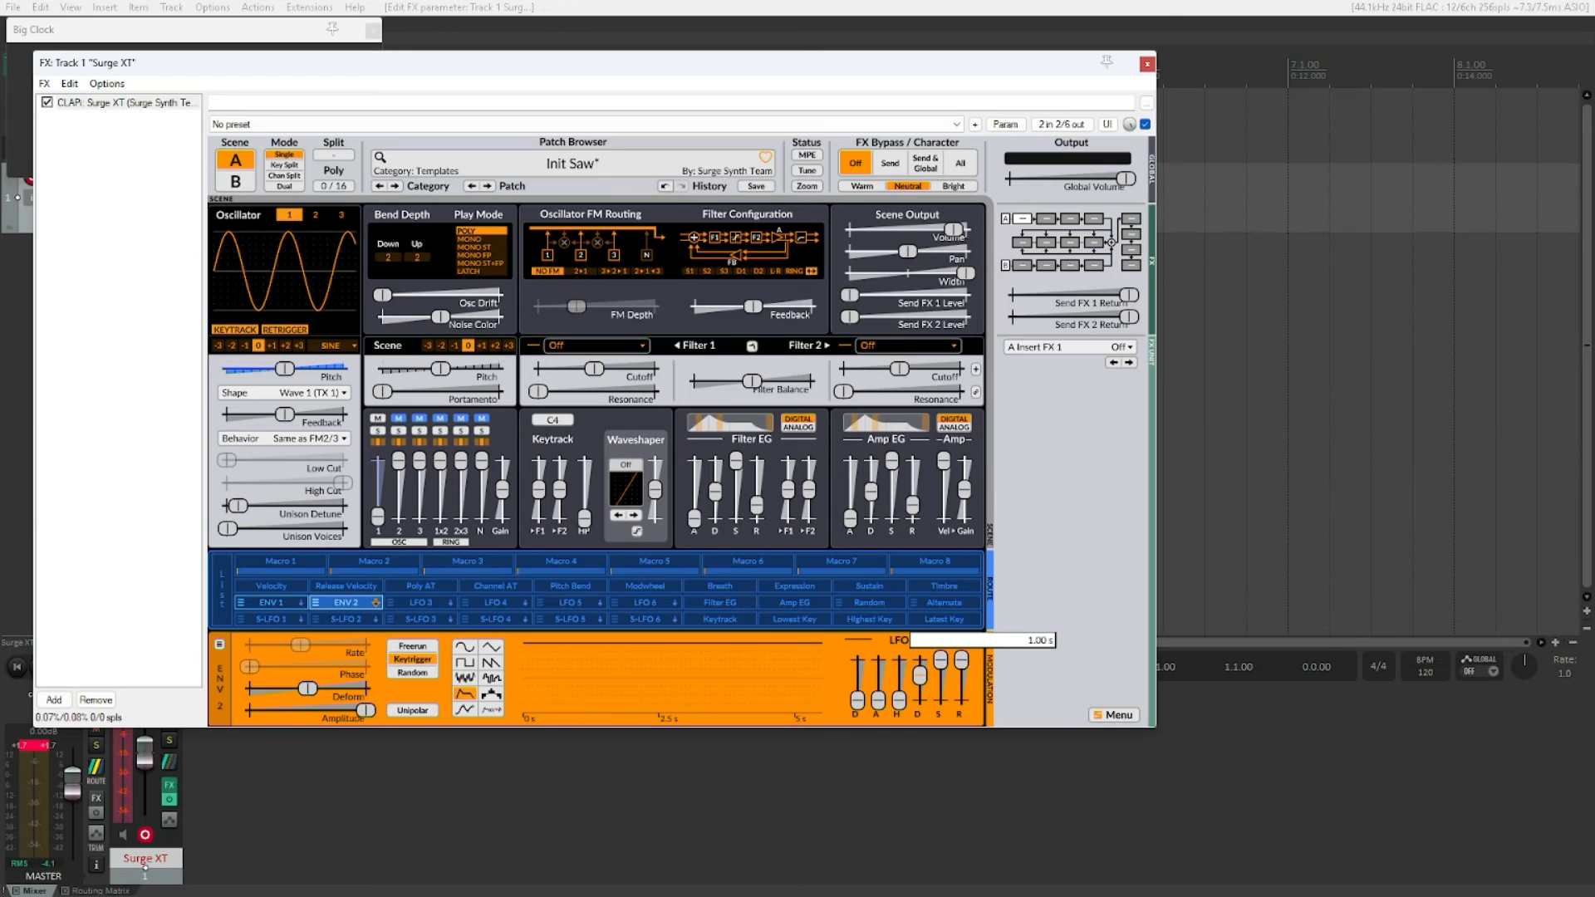
key(Return)
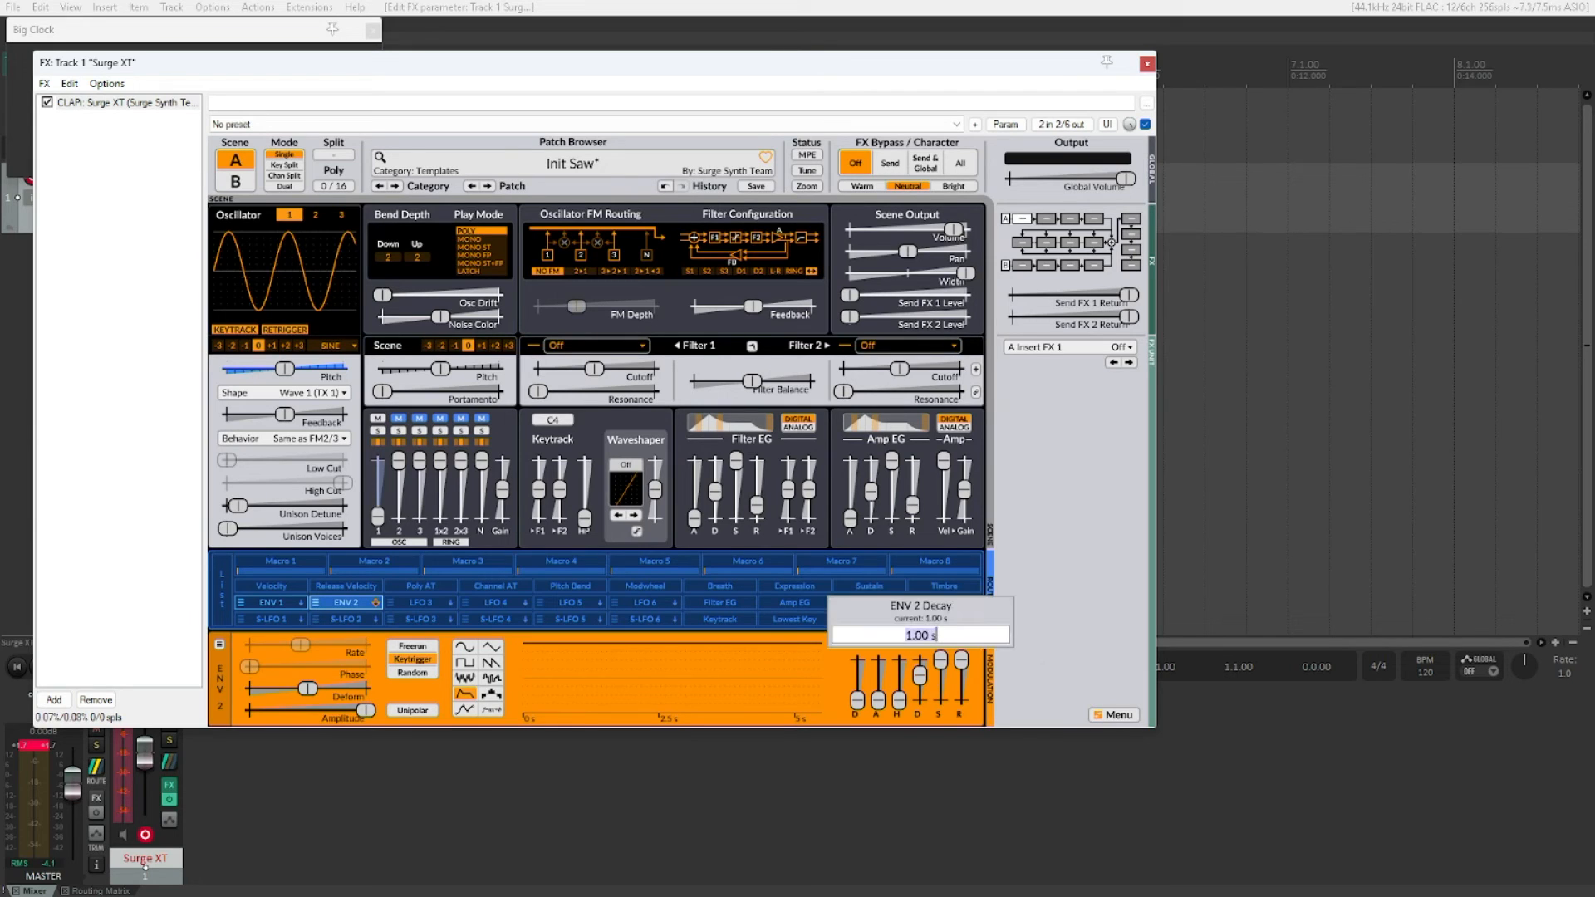
text(0.1)
key(Return)
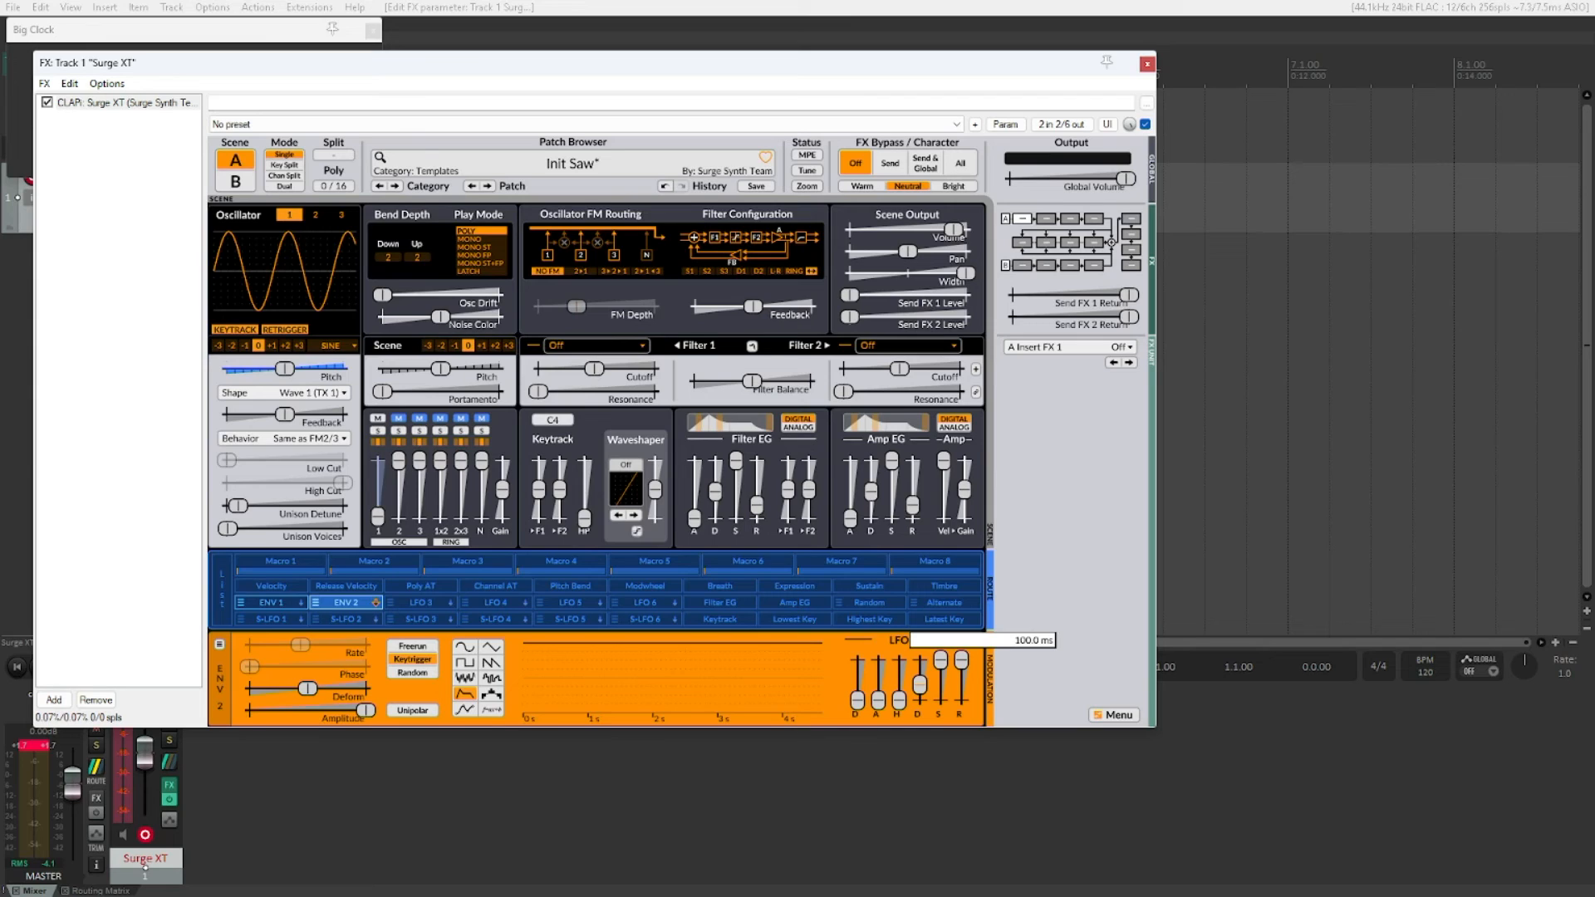
key(Tab)
key(End)
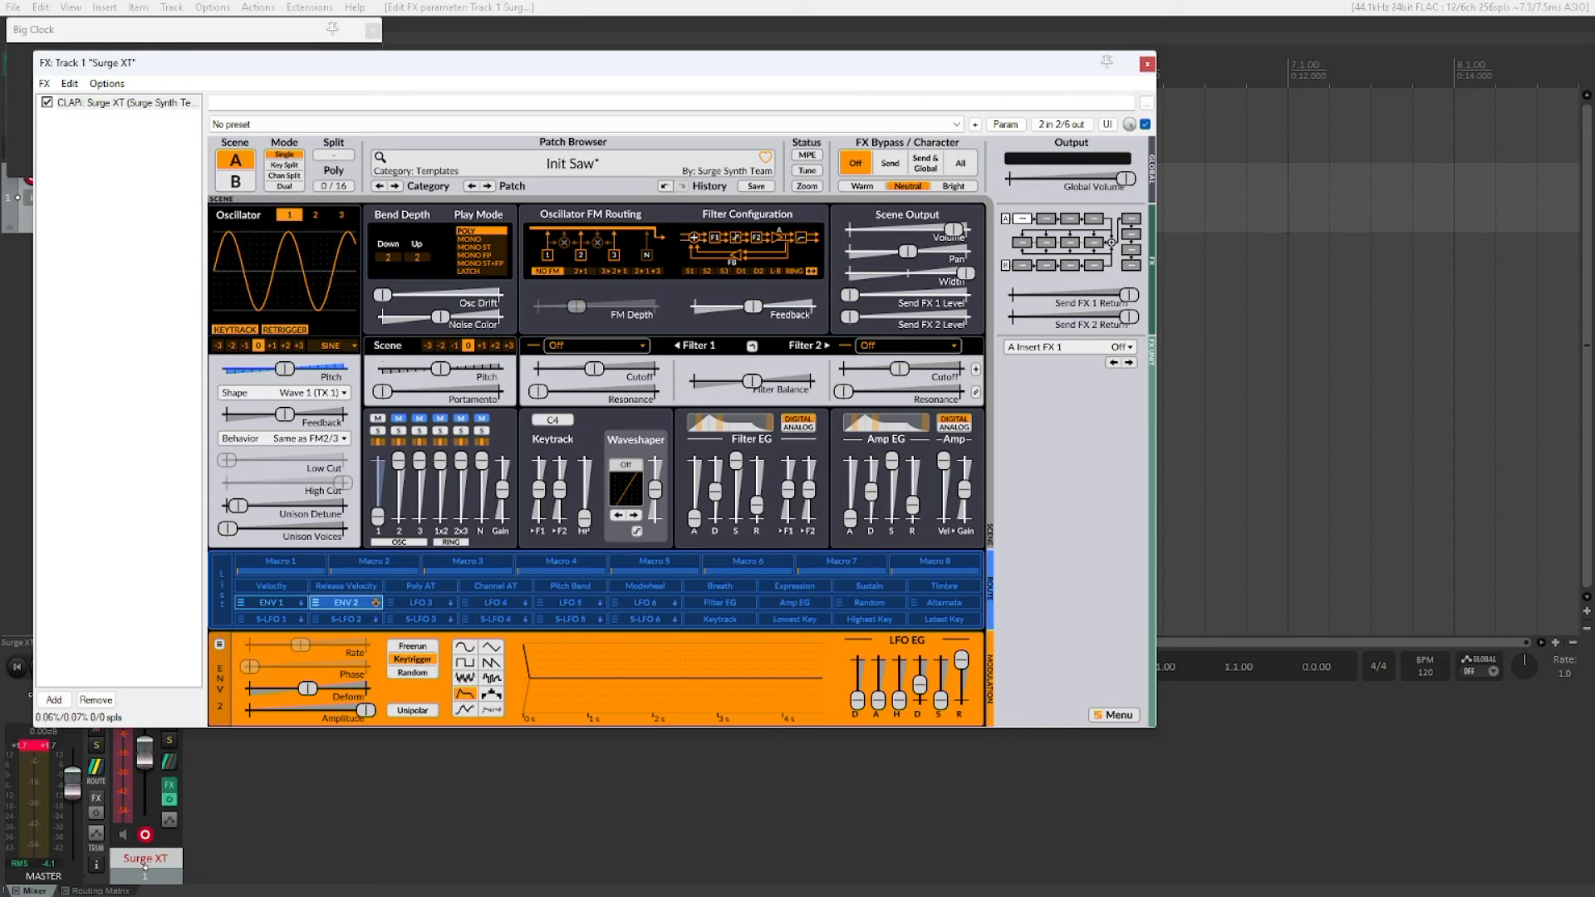
Lower oscillator 1's octave to -3 and review the modulation list.
click(245, 345)
click(232, 345)
click(219, 345)
key(alt+m)
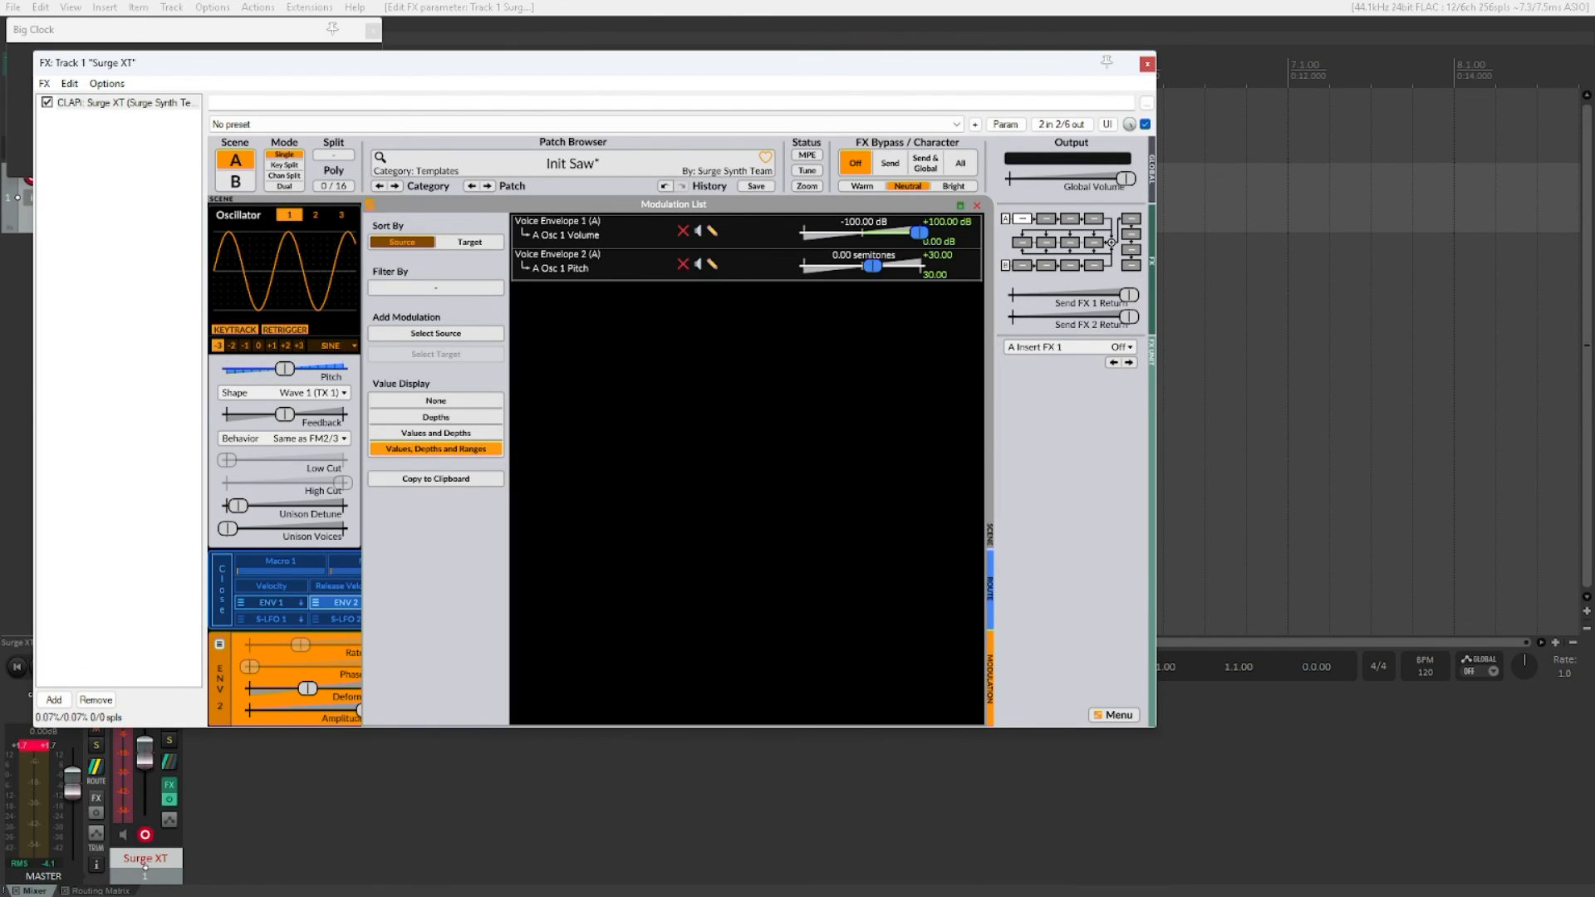
key(alt+m)
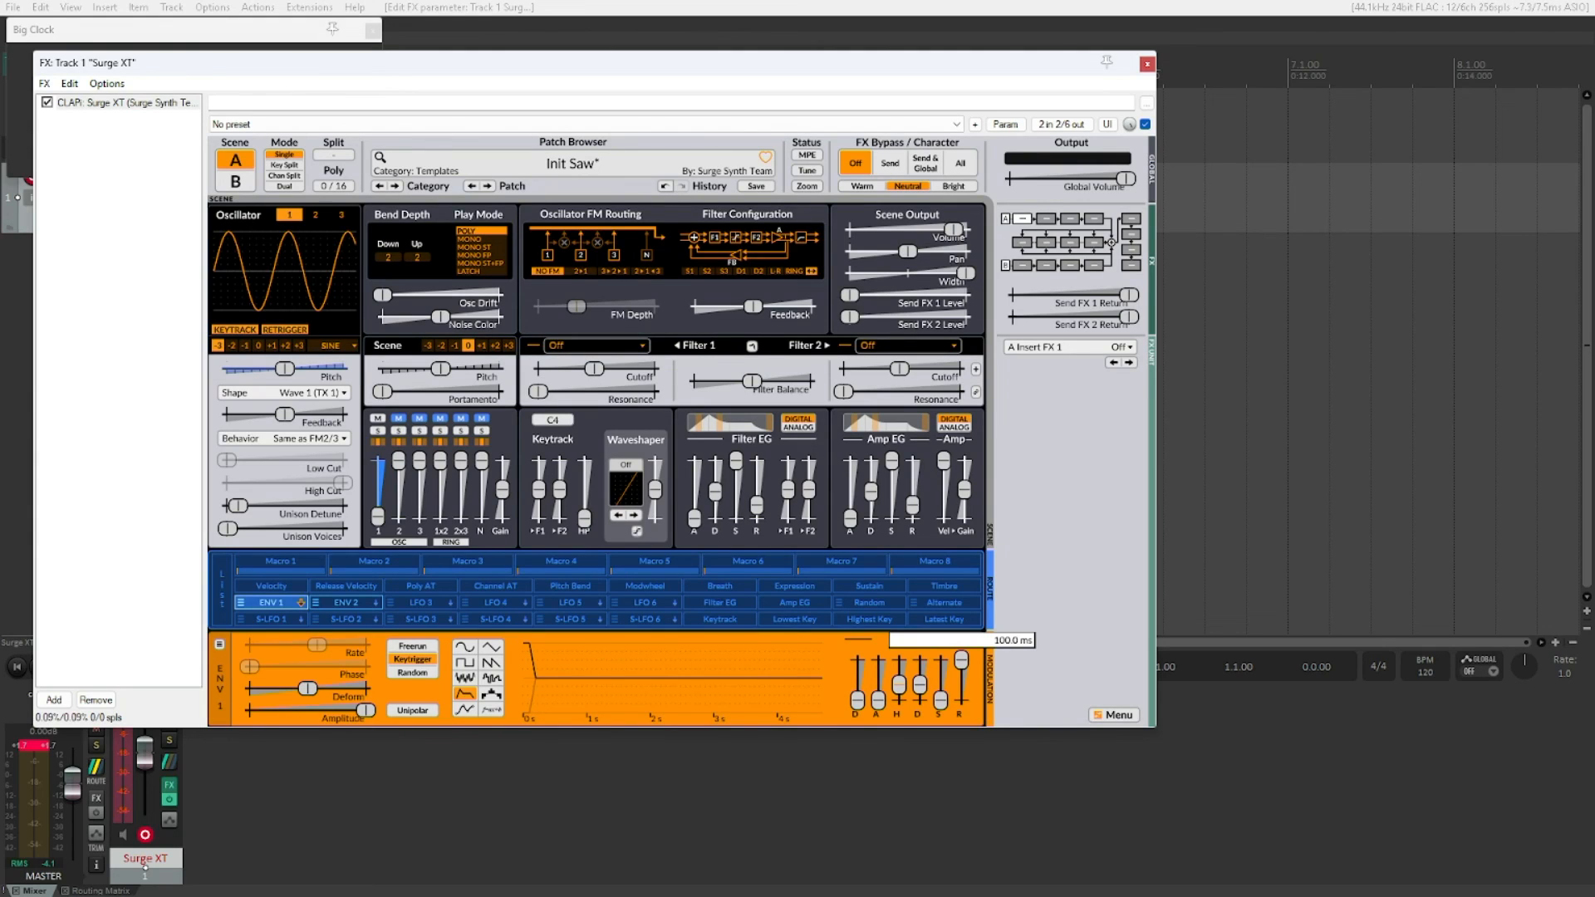
Enter 0.5 s for envelope 1's hold and decay, and lengthen the hold to about 2 s.
key(Return)
text(0.5)
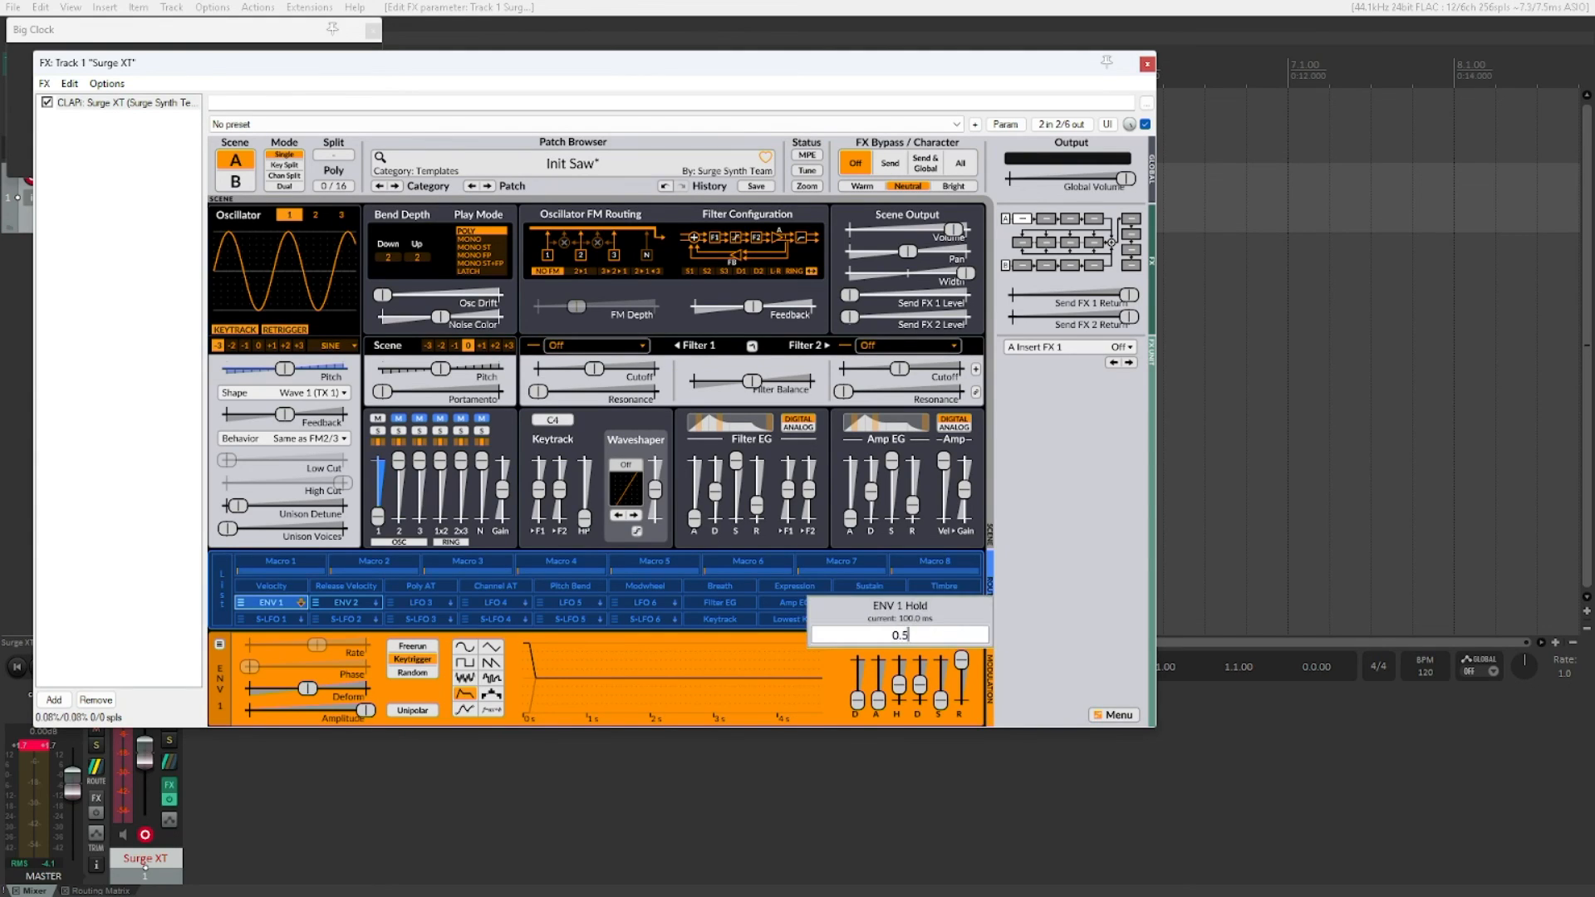
key(Return)
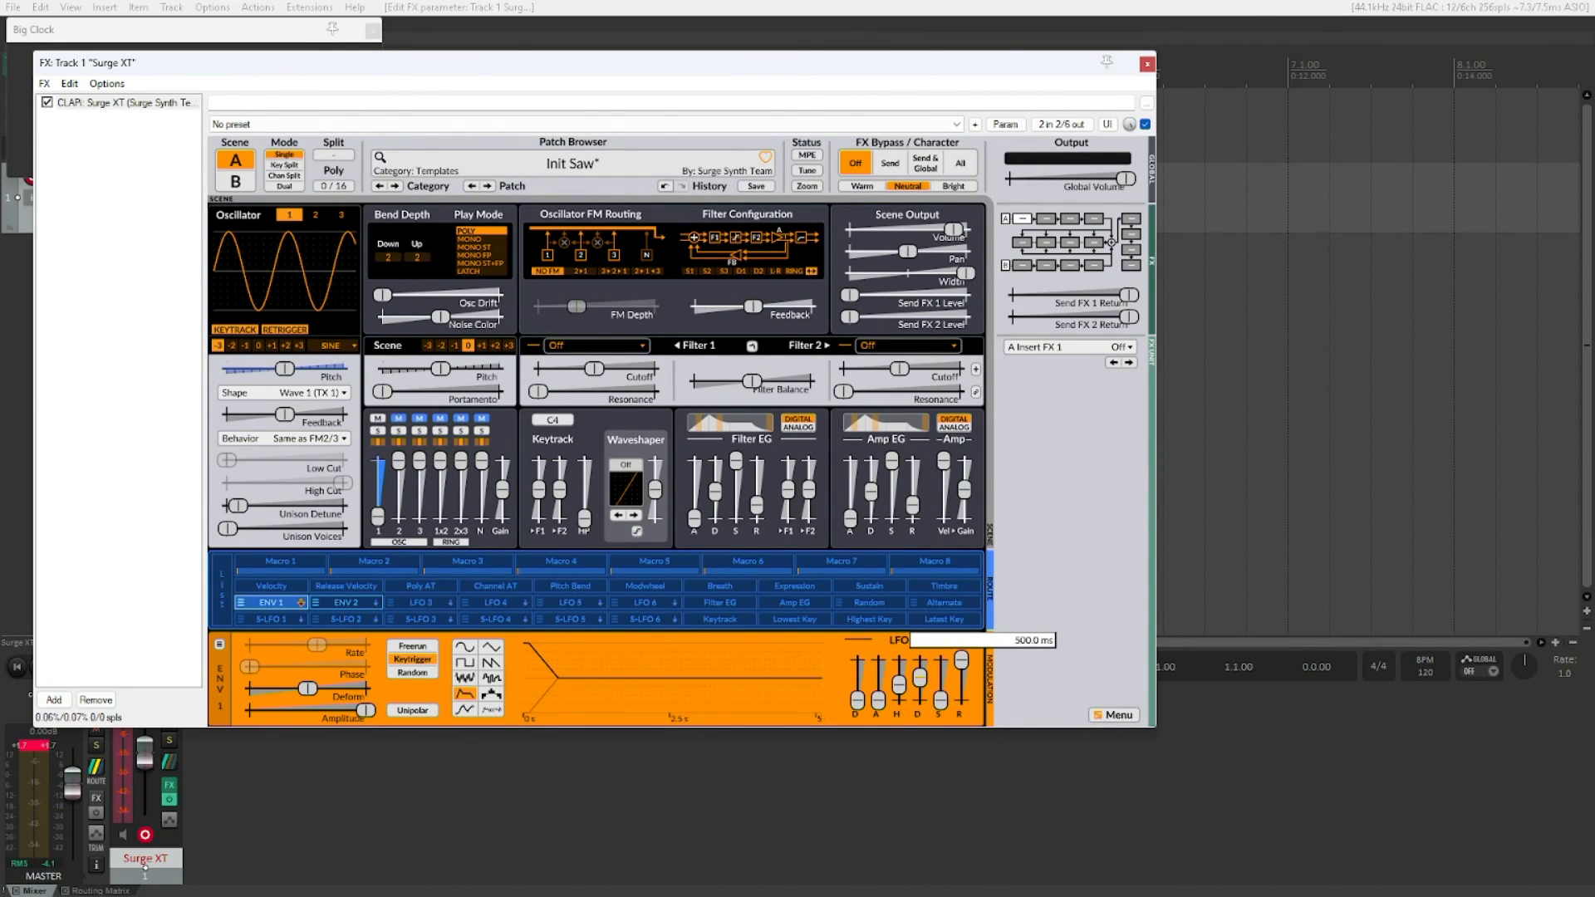
mouse_move(899, 685)
drag(899, 685, 899, 672)
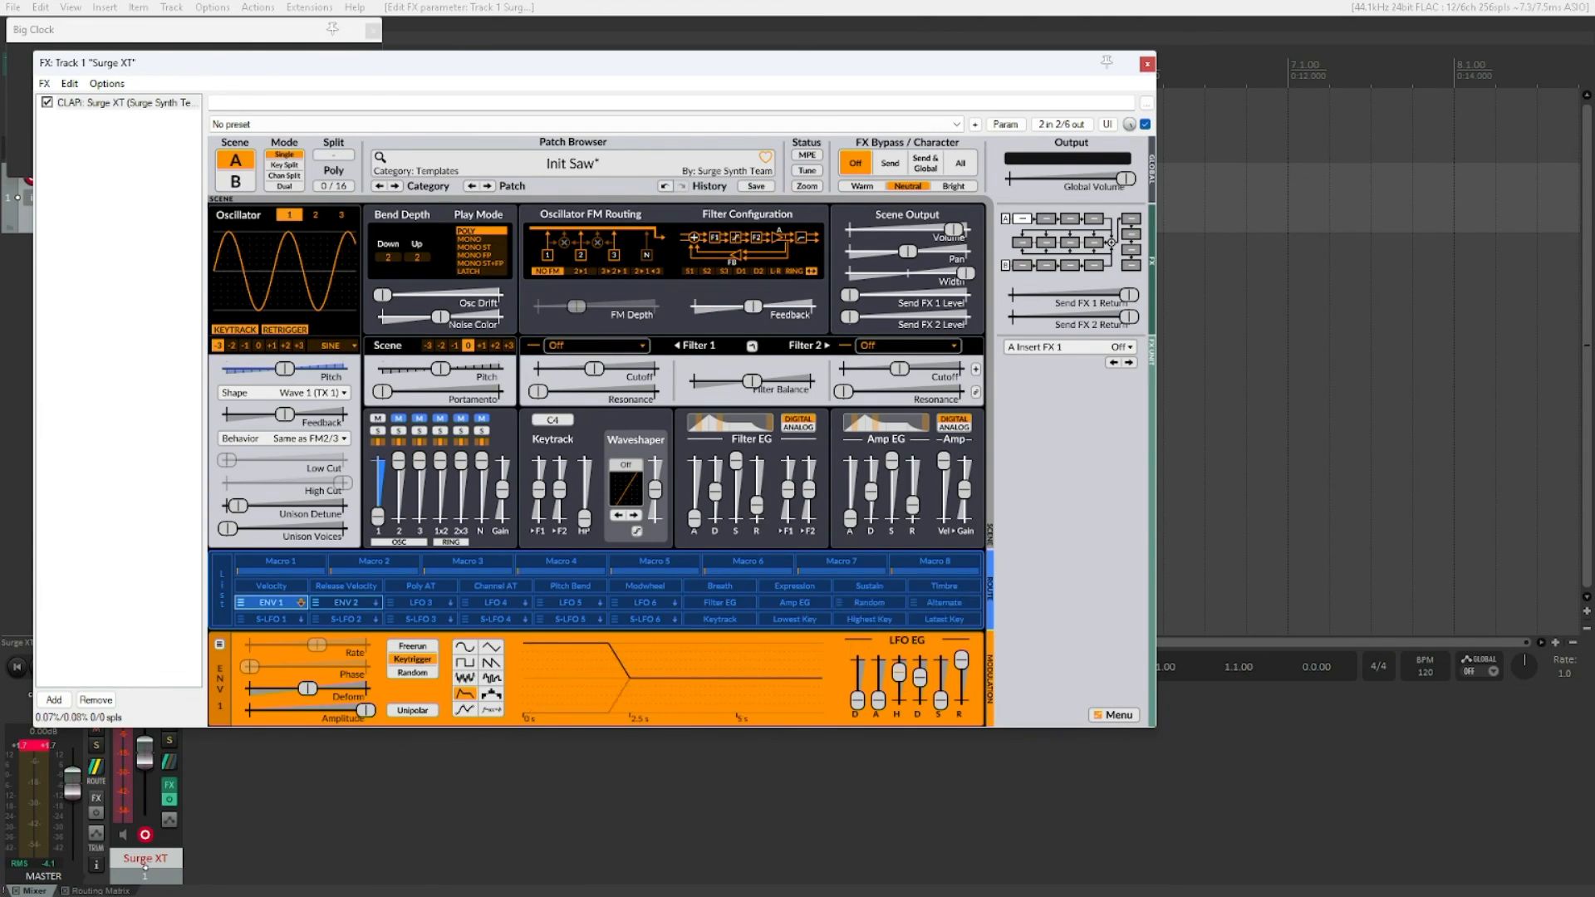